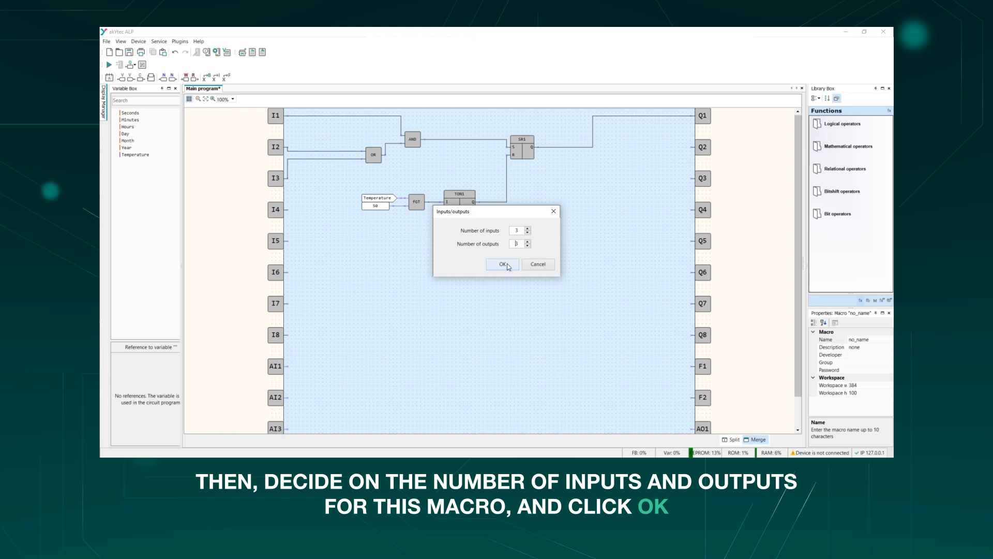
# - Create a new macro with 3 inputs and 3 outputs, and rename its first input to Input1, keeping the BOOL type
pyautogui.click(502, 264)
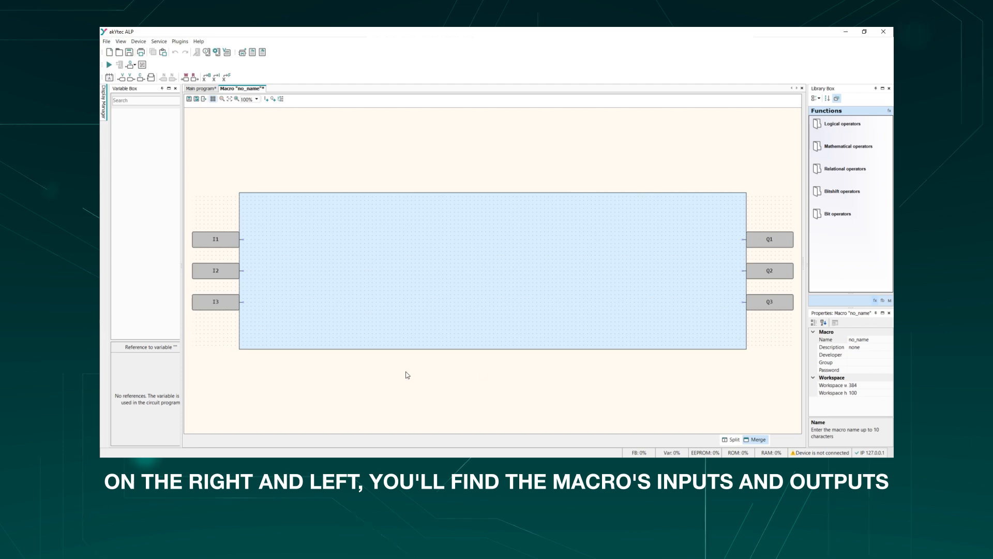
pyautogui.click(223, 242)
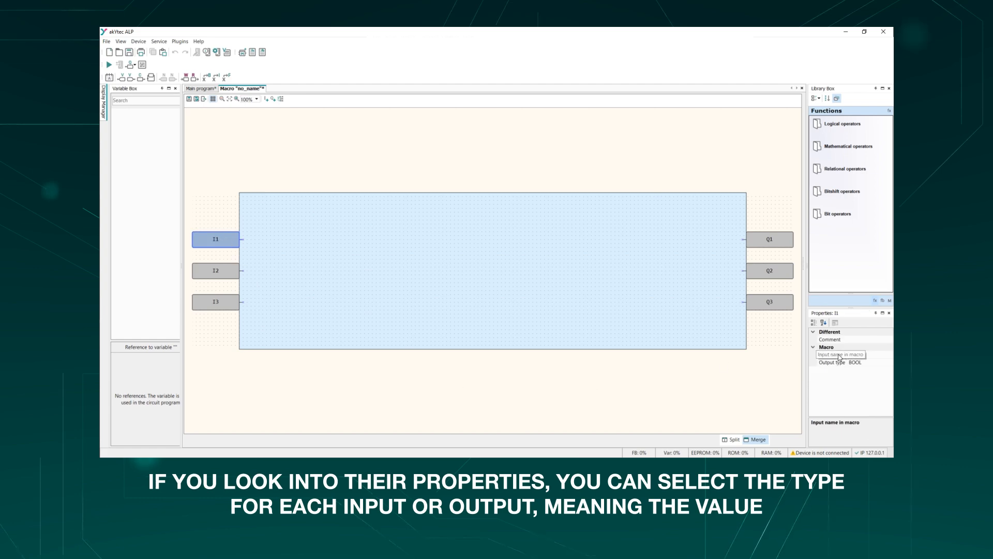
pyautogui.click(891, 363)
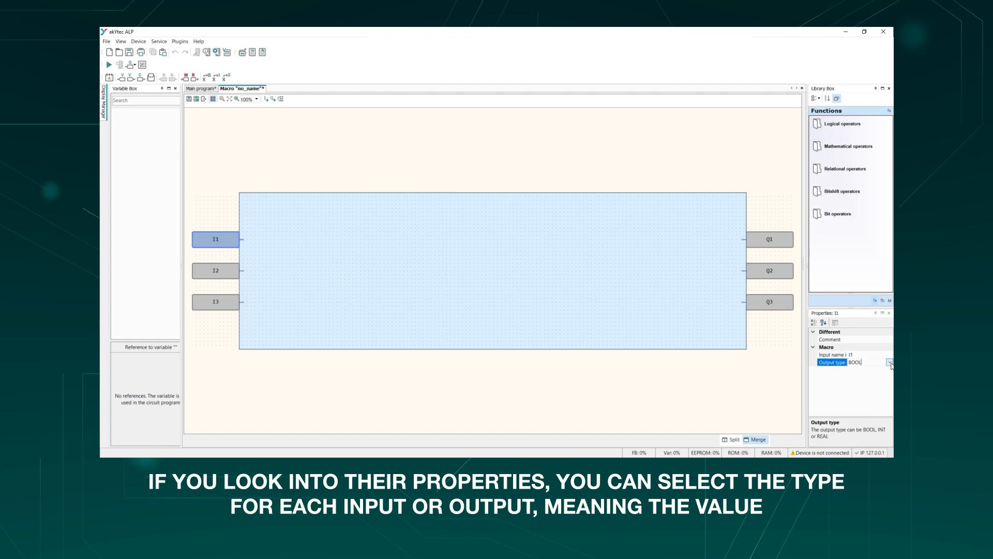
pyautogui.click(890, 362)
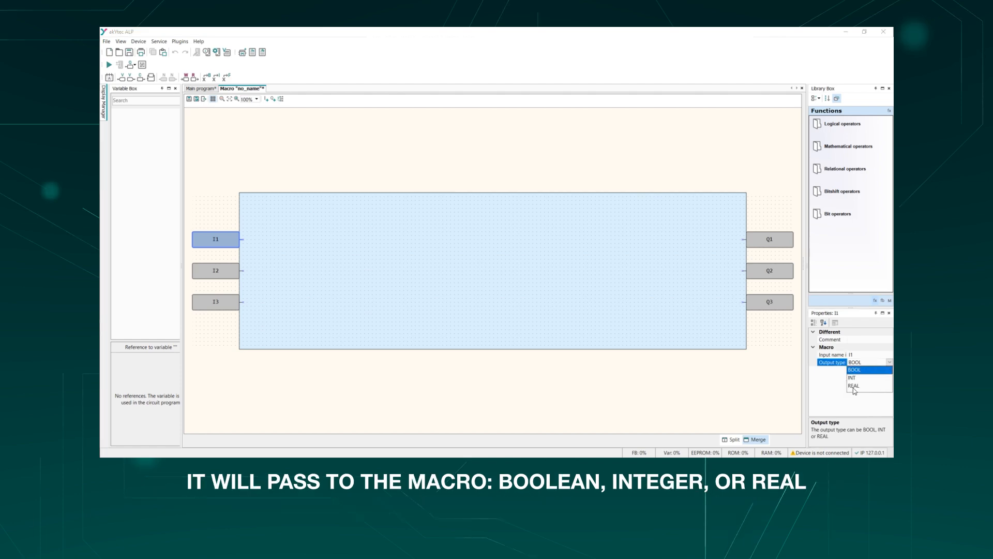
pyautogui.click(889, 363)
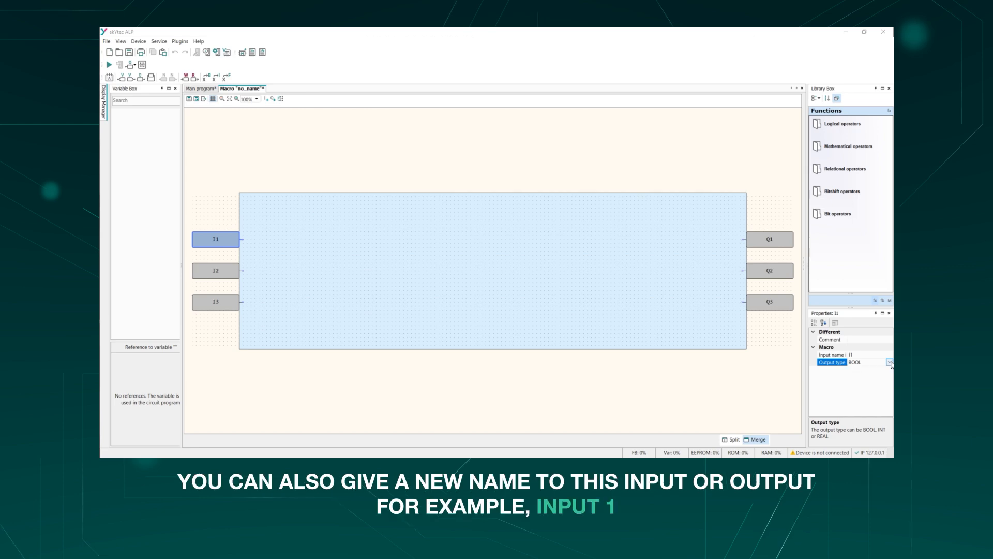
pyautogui.click(864, 354)
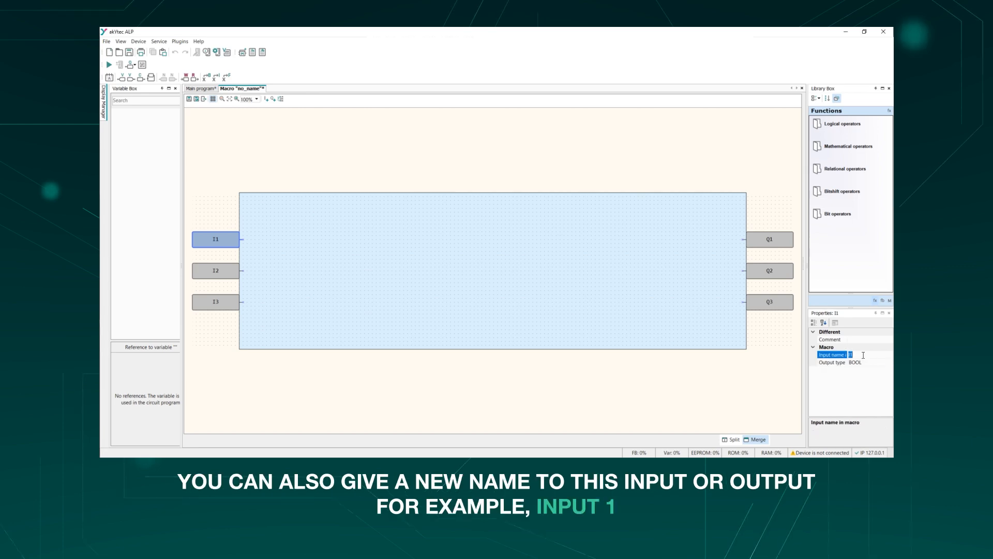
pyautogui.write('Input')
pyautogui.press('Return')
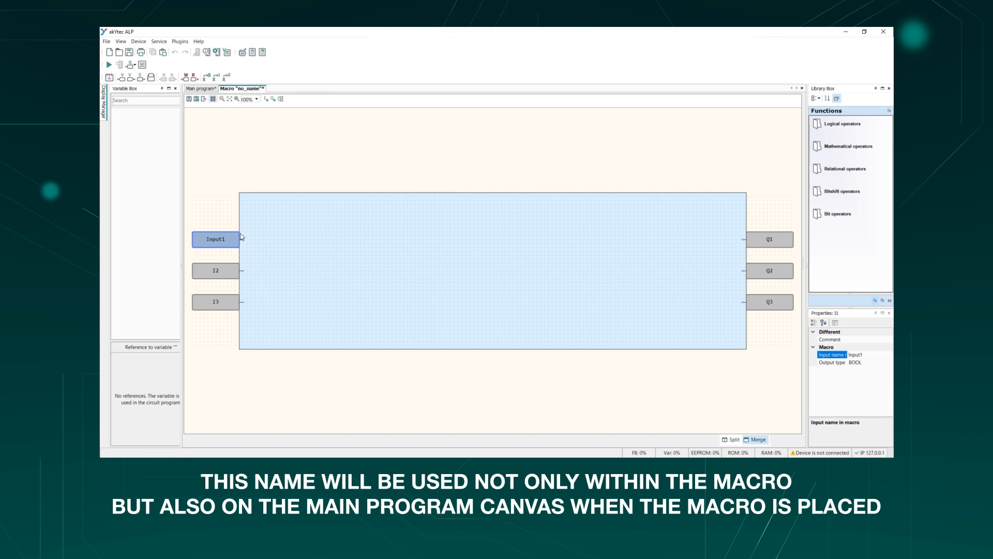
pyautogui.click(415, 372)
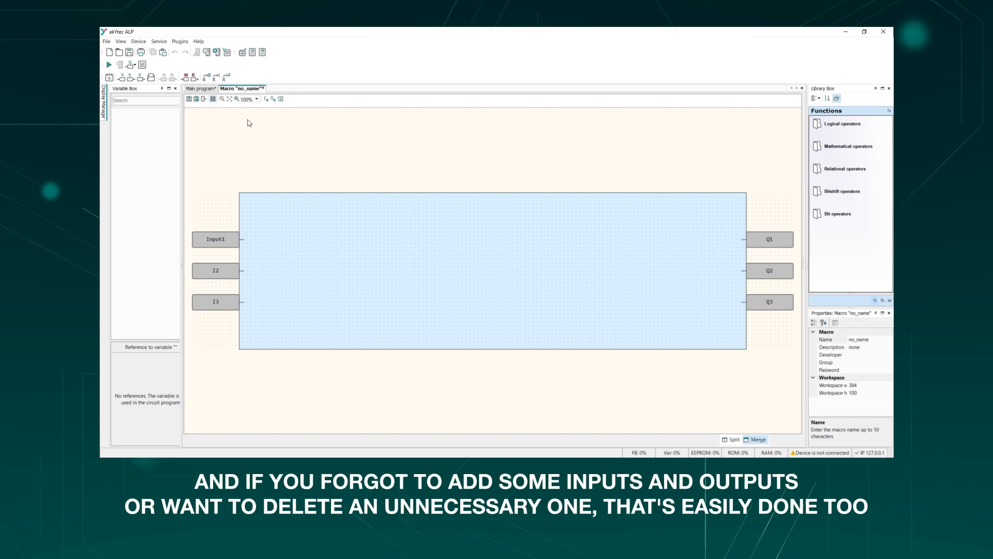
# - Add a fourth input and a fourth output to the macro, and remove both again
pyautogui.click(267, 99)
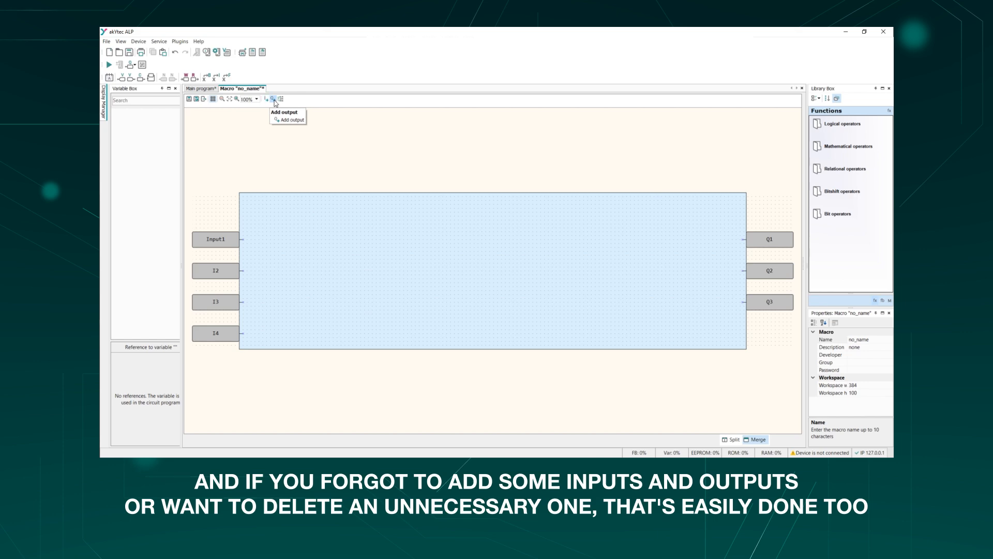
pyautogui.click(273, 99)
pyautogui.rightClick(231, 337)
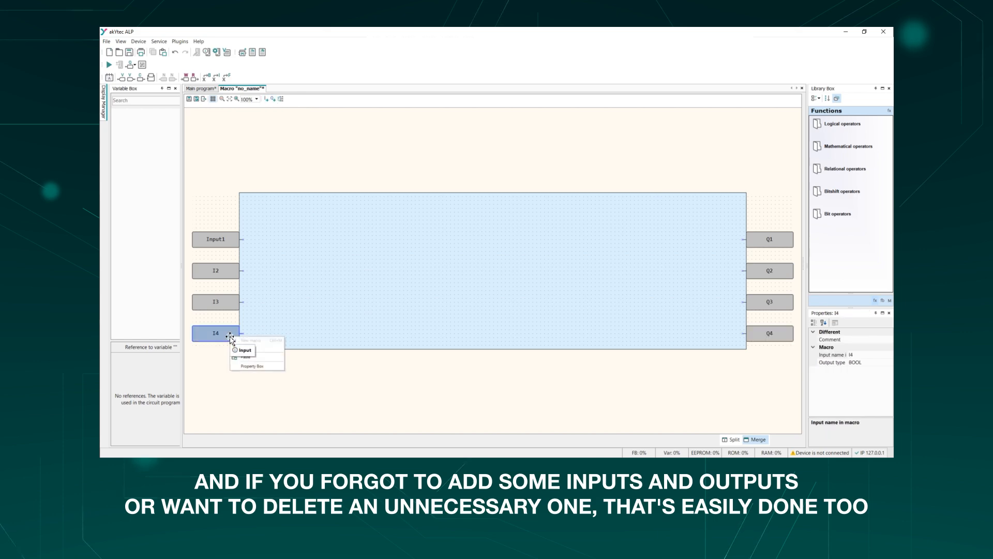
pyautogui.click(260, 352)
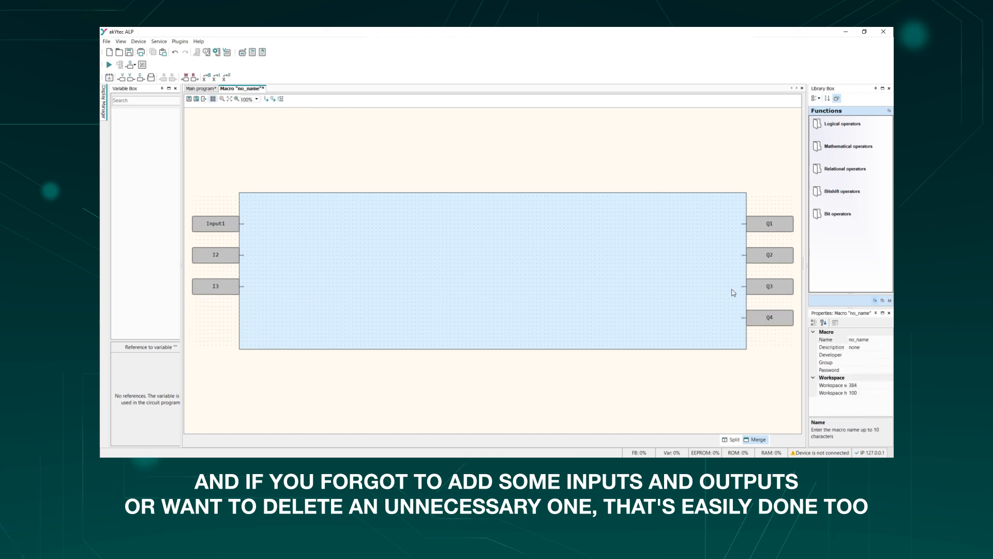
pyautogui.rightClick(766, 312)
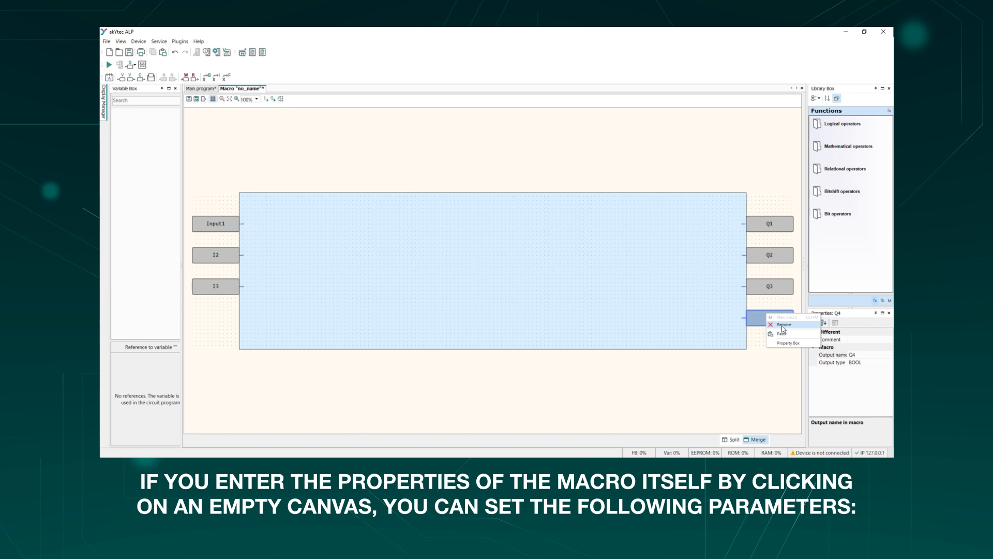
pyautogui.click(781, 326)
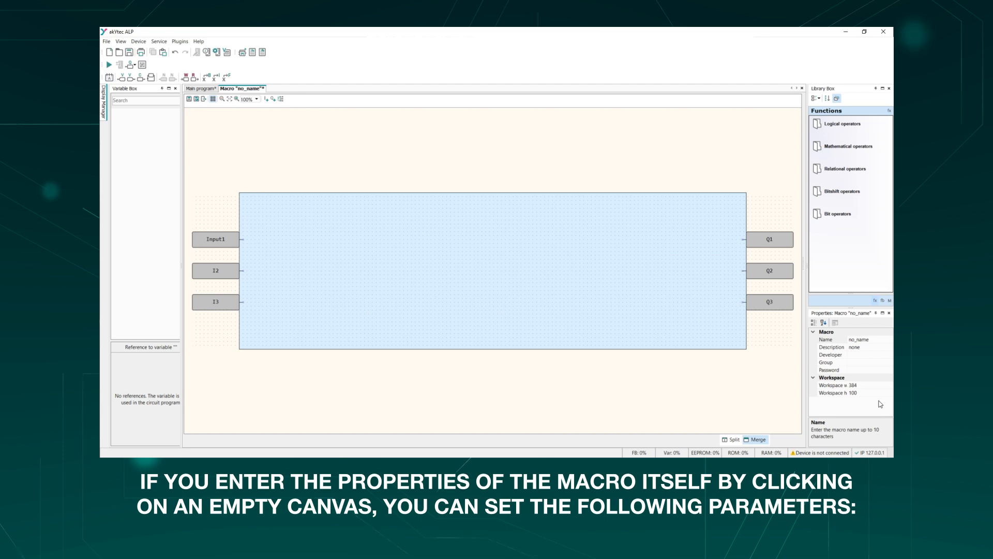
# - Name the macro Macro1 and save its workspace to the project
pyautogui.click(877, 340)
pyautogui.click(876, 339)
pyautogui.press('BackSpace')
pyautogui.write('Macr')
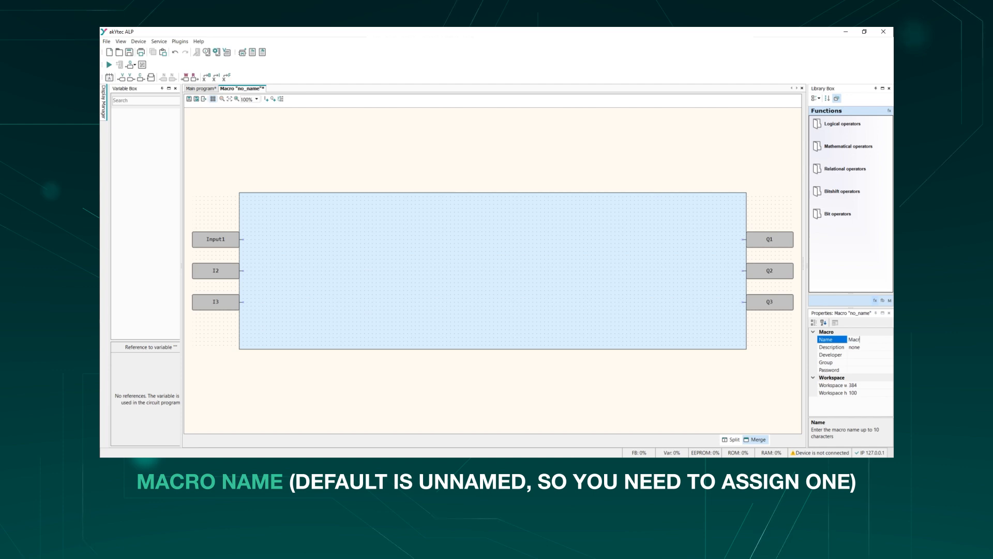
pyautogui.write('o1')
pyautogui.press('Return')
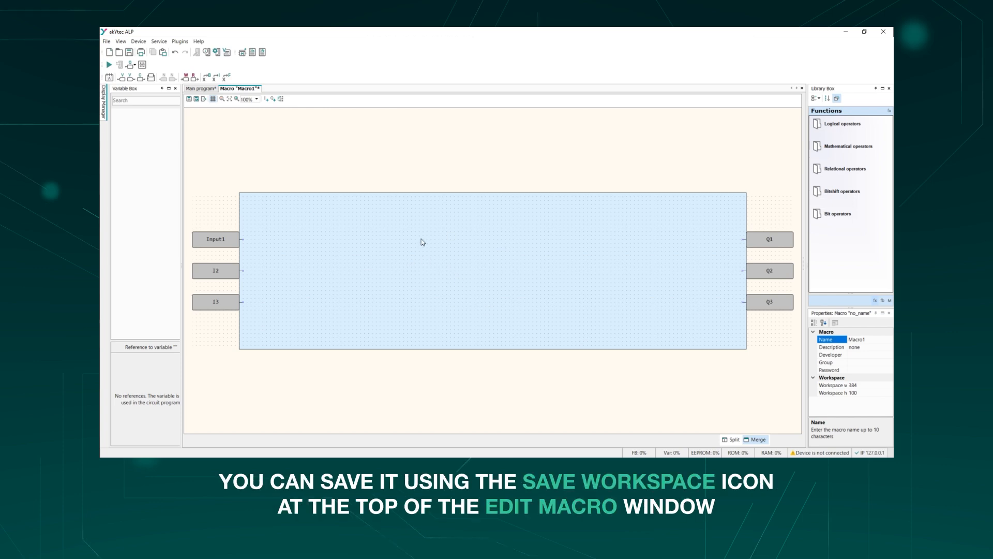
pyautogui.click(189, 102)
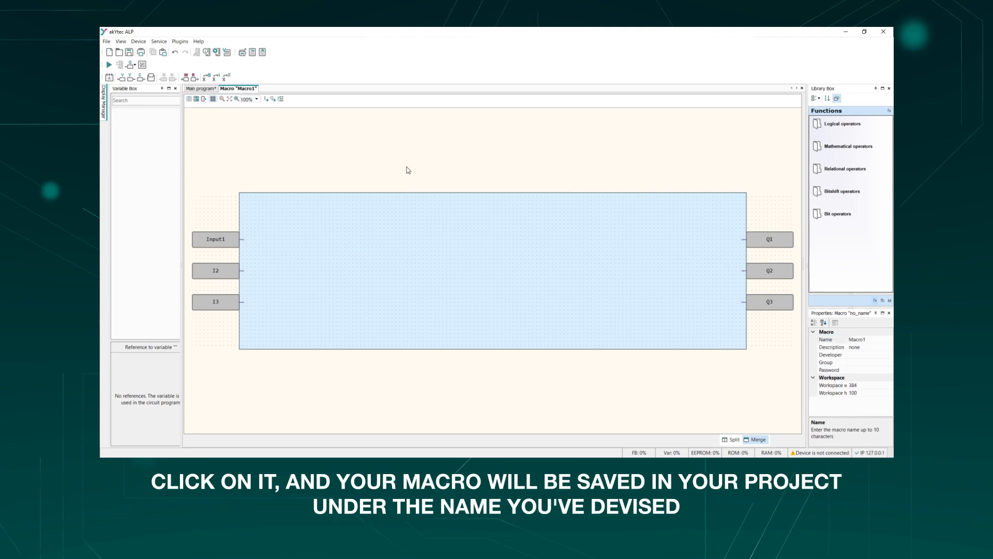
# - Place Macro1 from the project macros on the main program canvas below the circuit, and delete that block again
pyautogui.click(209, 90)
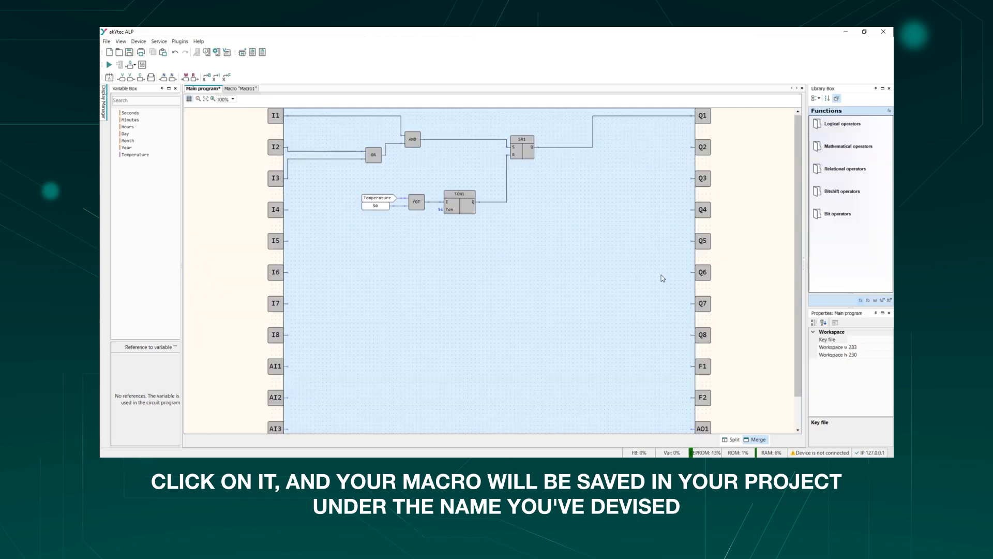
pyautogui.click(875, 300)
pyautogui.click(820, 126)
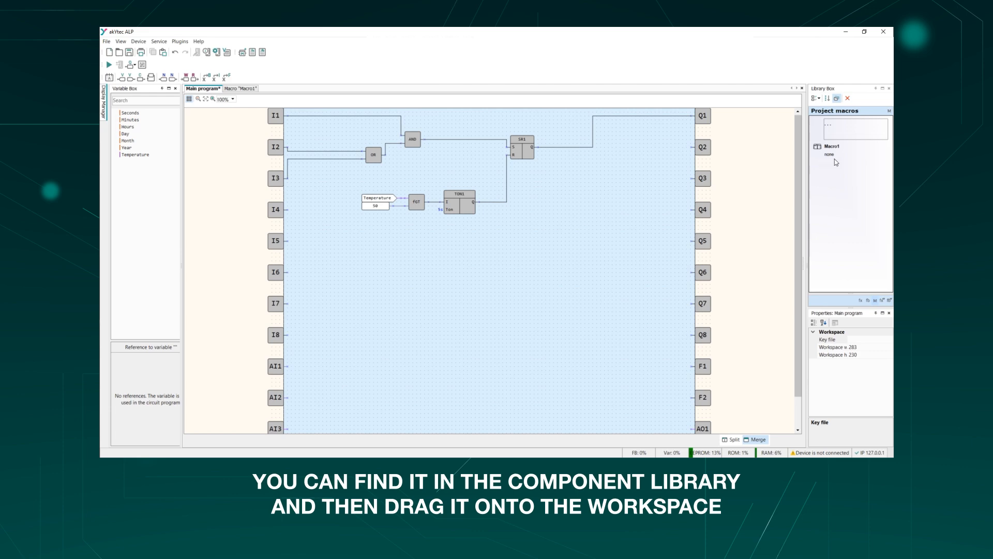
pyautogui.moveTo(831, 154); pyautogui.dragTo(460, 297)
pyautogui.click(494, 340)
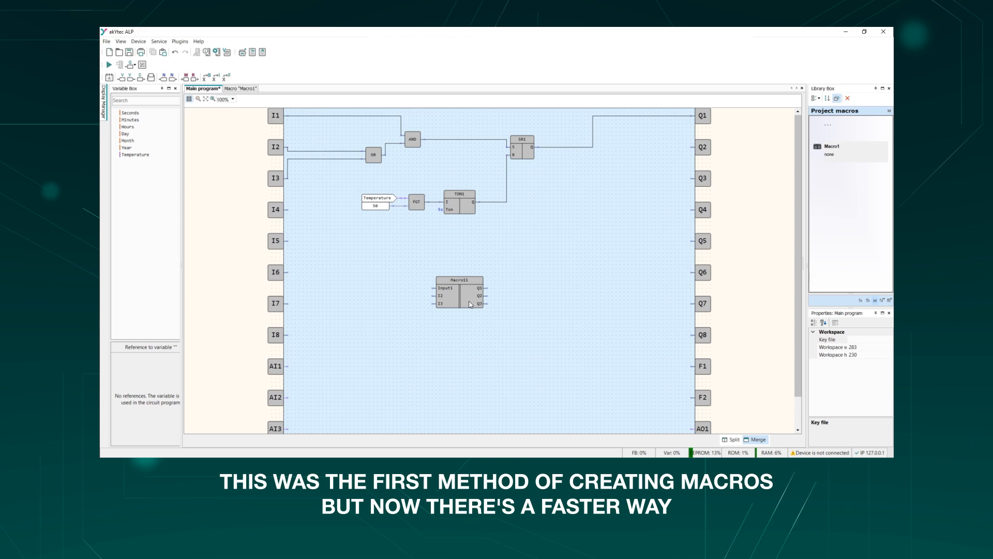
pyautogui.click(469, 302)
pyautogui.press('Delete')
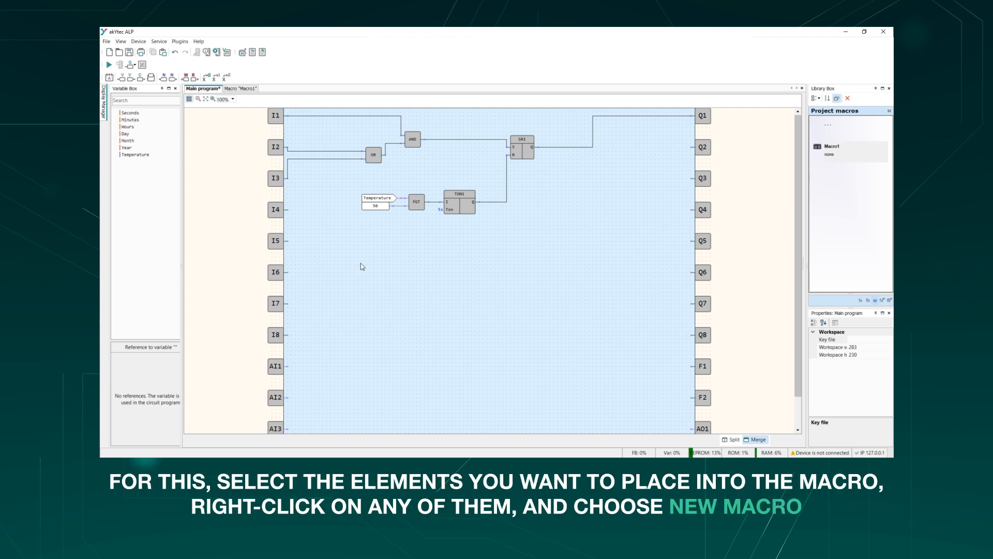
# - Turn all the function blocks of the main program's circuit into a new macro, and move its block away from the Temperature variable
pyautogui.moveTo(356, 227); pyautogui.dragTo(566, 124)
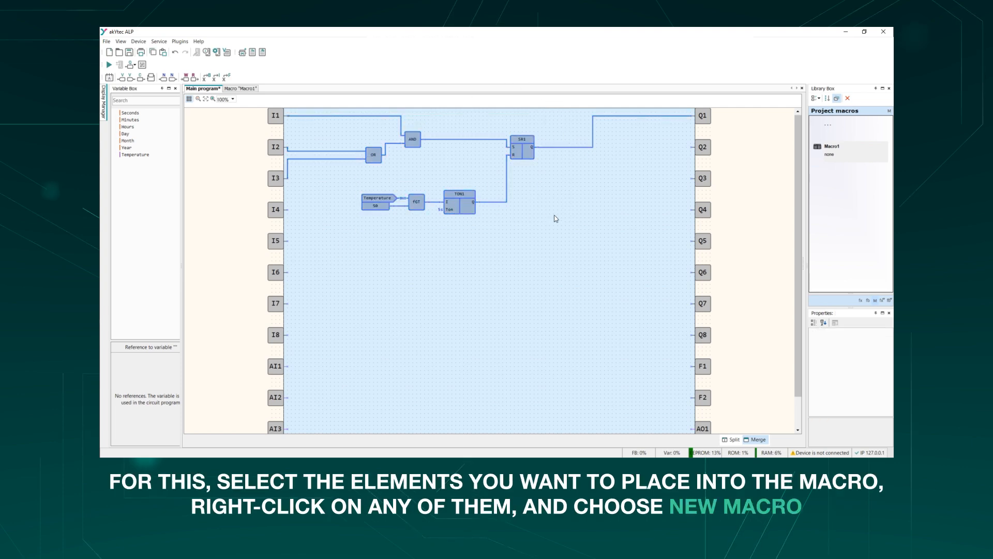
pyautogui.rightClick(464, 207)
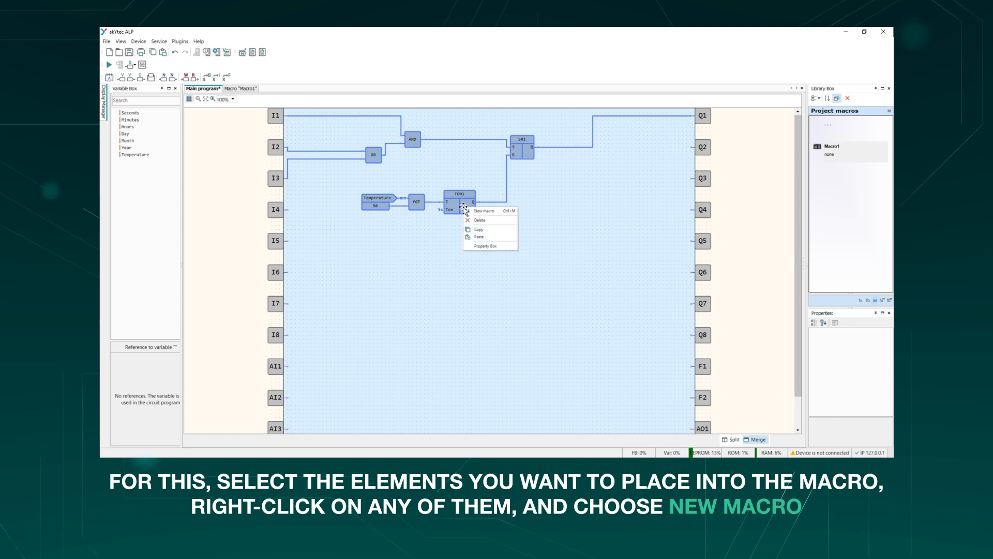
pyautogui.click(484, 211)
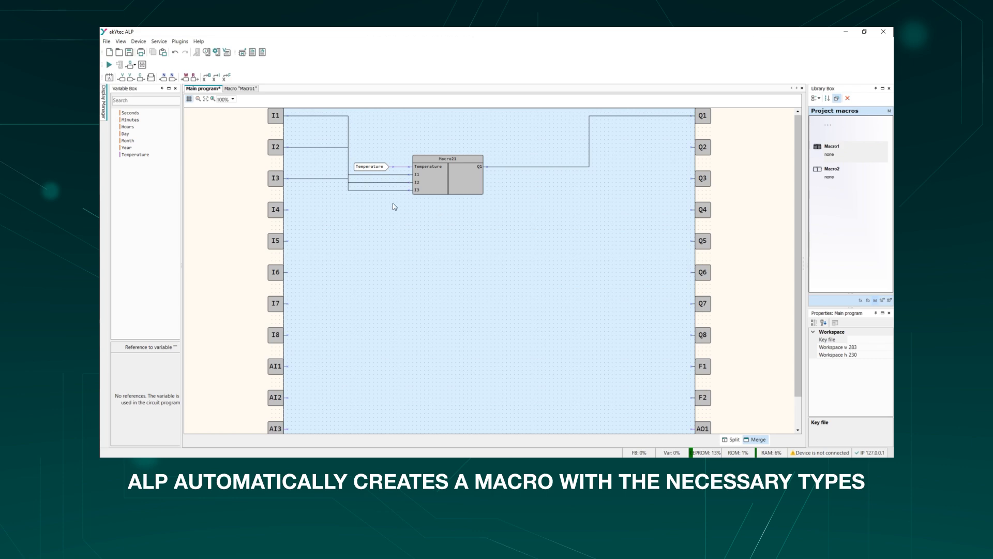
pyautogui.moveTo(456, 170); pyautogui.dragTo(492, 181)
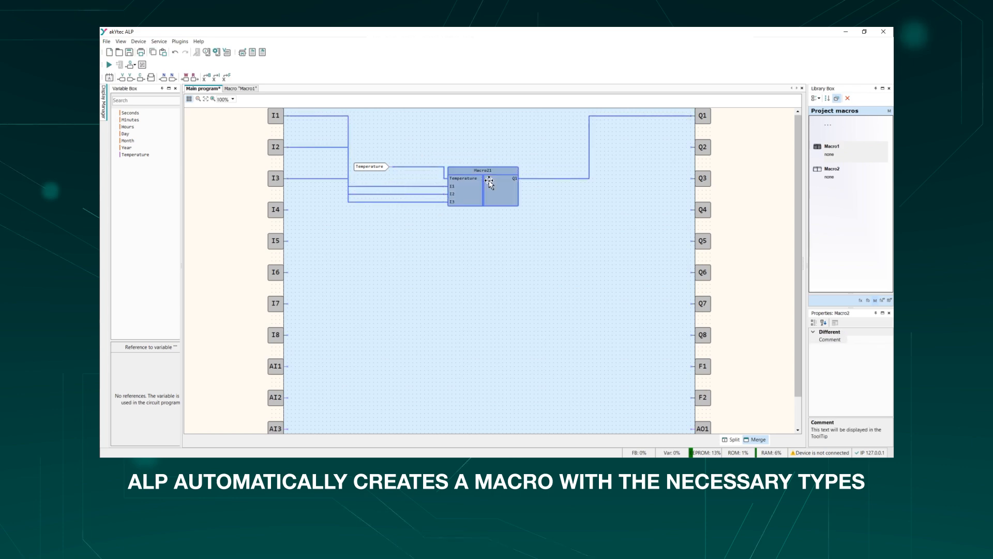
pyautogui.click(489, 275)
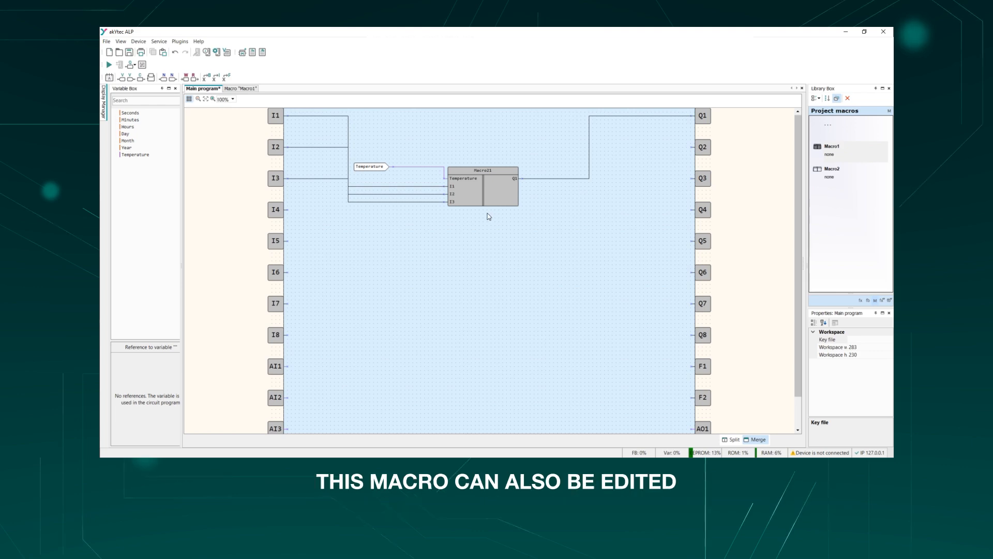
# - Open the new macro's workspace and examine its internal Temperature variable
pyautogui.click(479, 185)
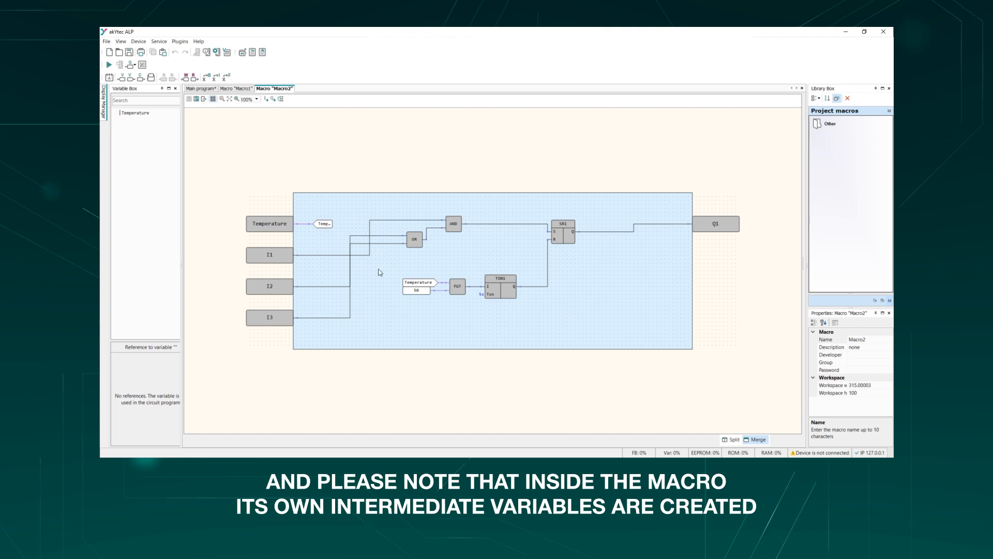
pyautogui.click(419, 279)
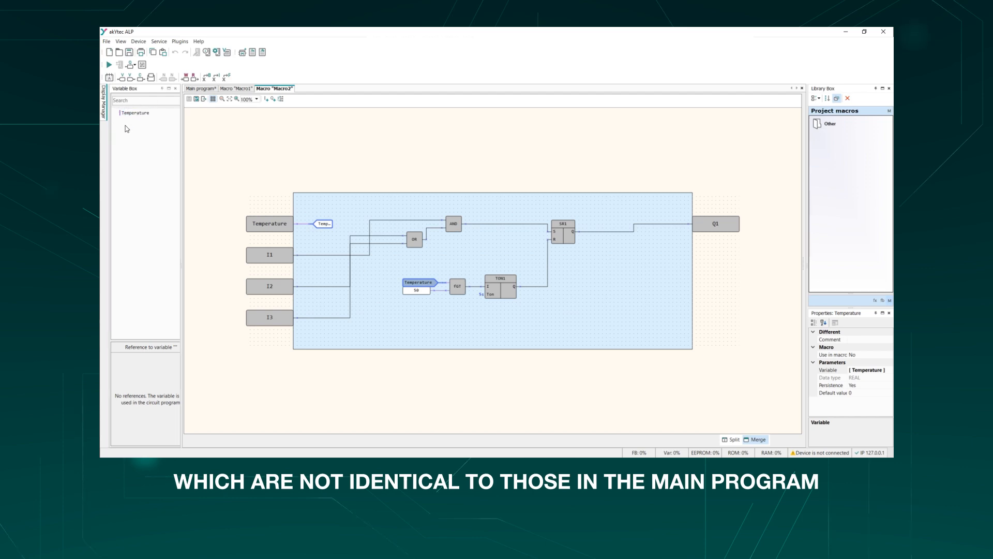
pyautogui.click(435, 313)
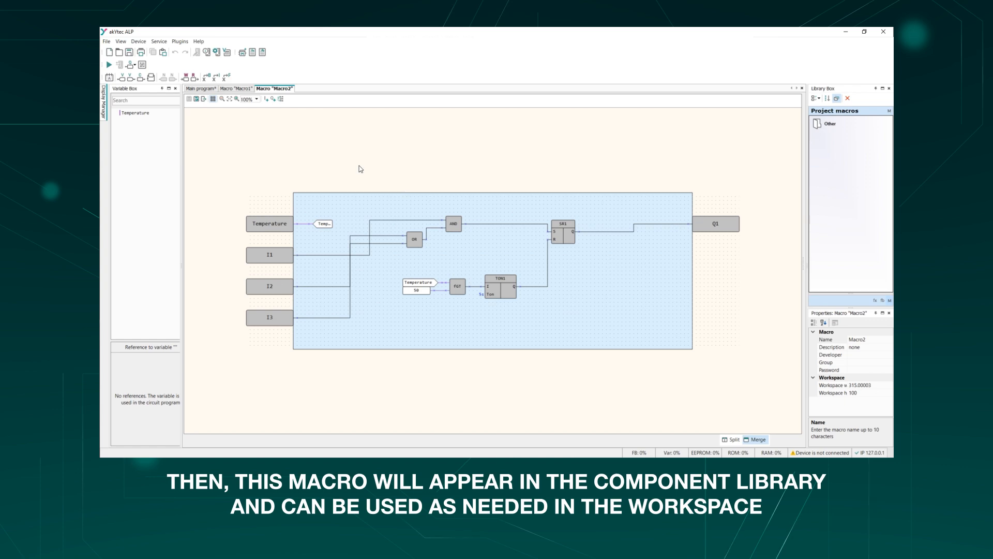
# - Return to the main program and place a second Macro2 block from the project macros below the first one
pyautogui.click(204, 90)
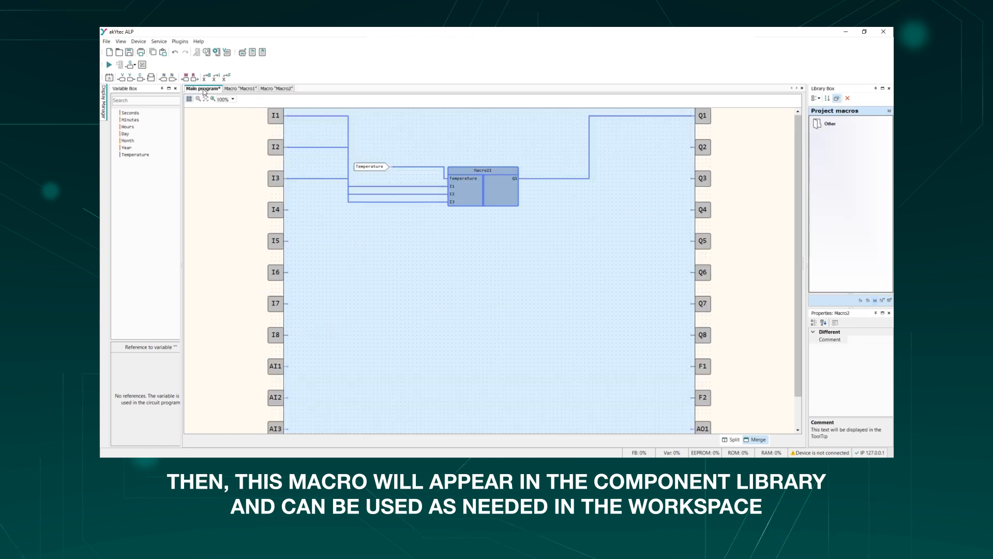
pyautogui.doubleClick(825, 128)
pyautogui.moveTo(832, 176); pyautogui.dragTo(481, 252)
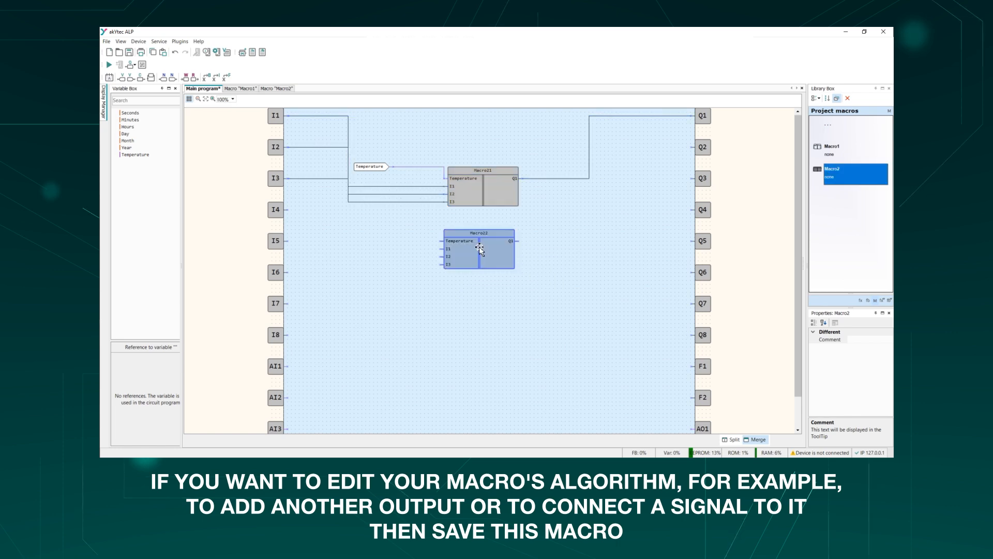
pyautogui.click(615, 266)
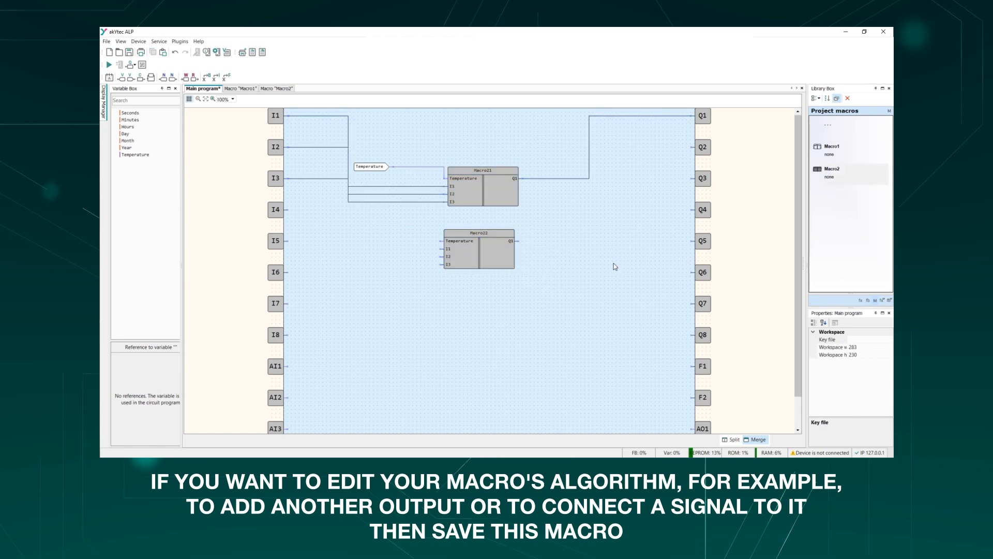
# - Add two more outputs to Macro2, and save the macro before returning to the main program
pyautogui.click(270, 88)
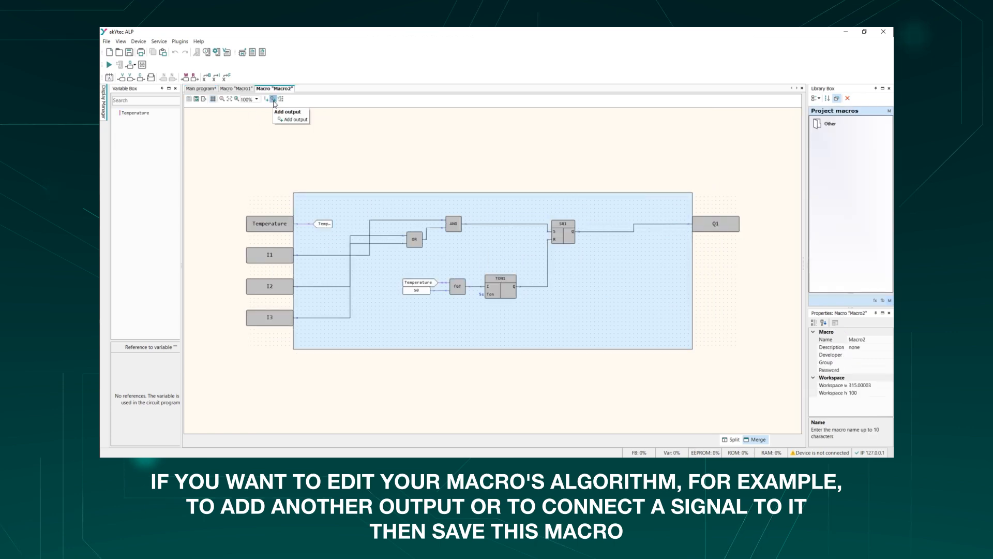
pyautogui.click(273, 101)
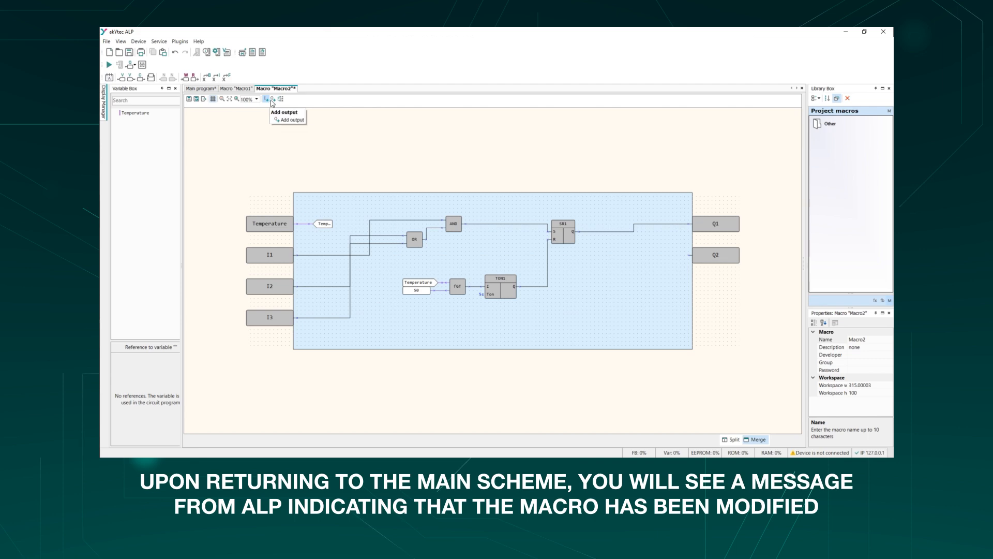
pyautogui.click(274, 100)
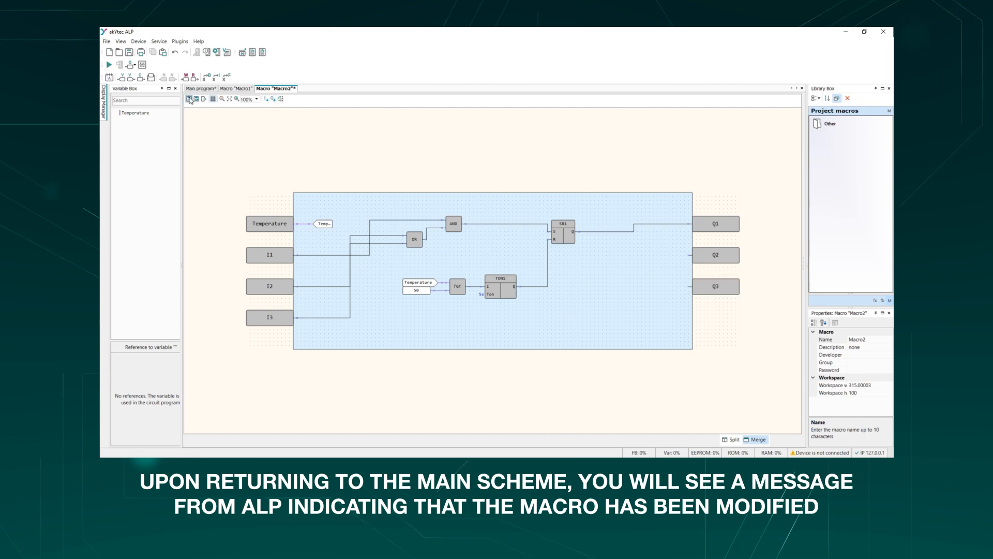
pyautogui.click(204, 89)
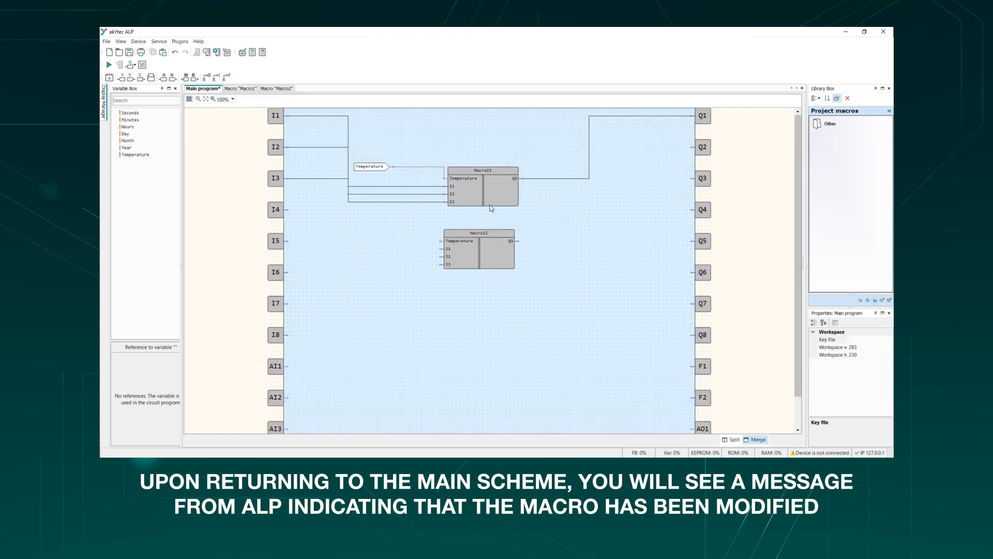
# - Delete the lower, unconnected Macro2 block from the main program
pyautogui.click(489, 253)
pyautogui.click(494, 182)
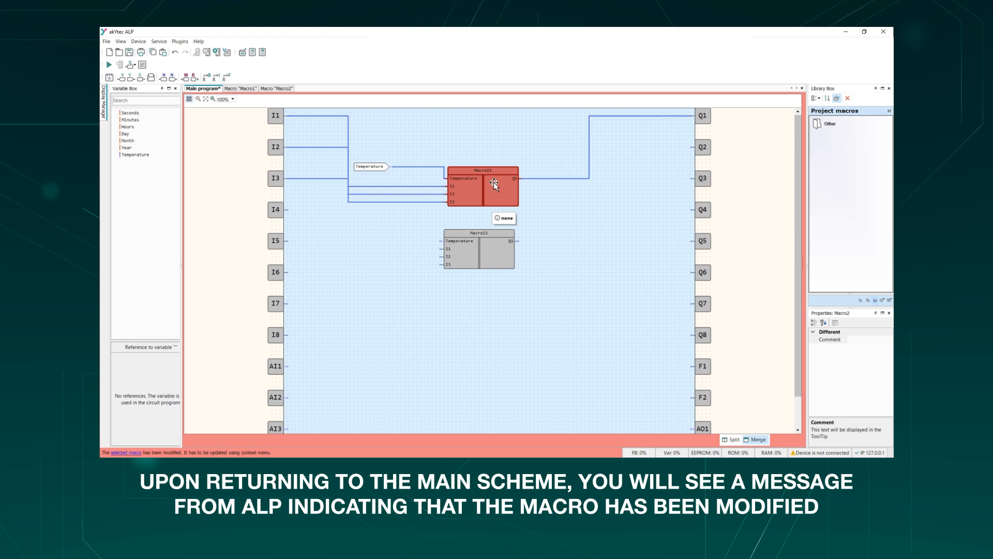
pyautogui.click(494, 248)
pyautogui.press('Delete')
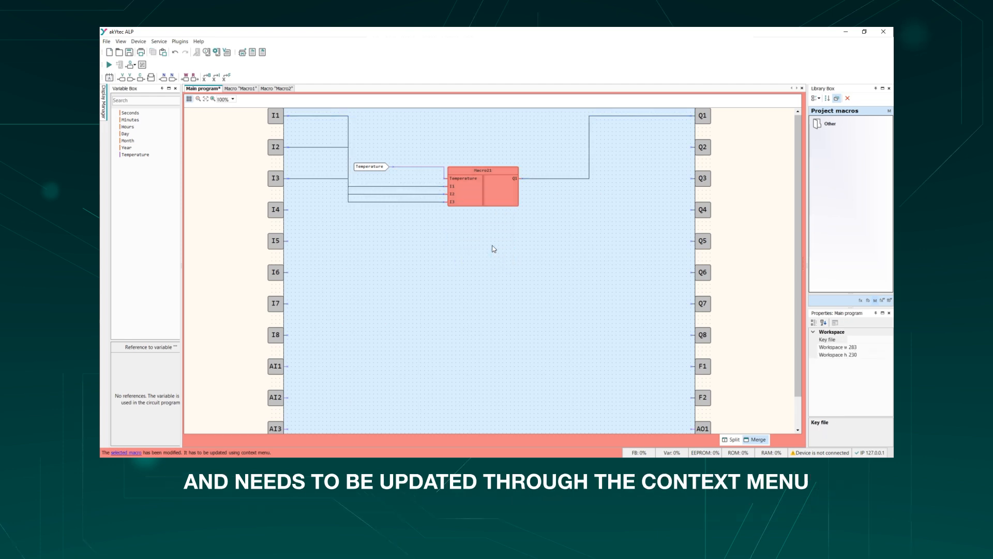
# - Update the remaining Macro2 block to its saved version and wire its Q2 and Q3 outputs to device outputs Q2 and Q4
pyautogui.click(486, 186)
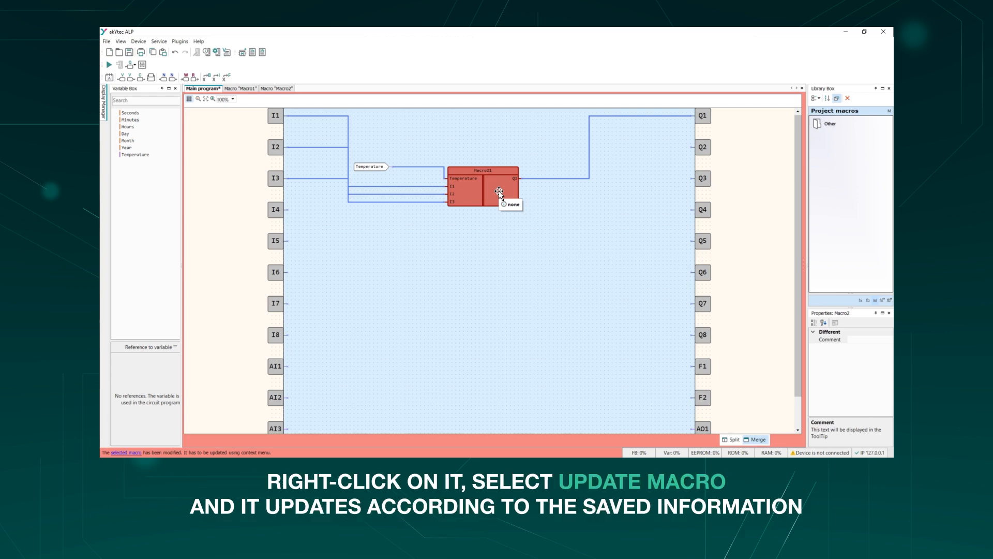
pyautogui.rightClick(500, 193)
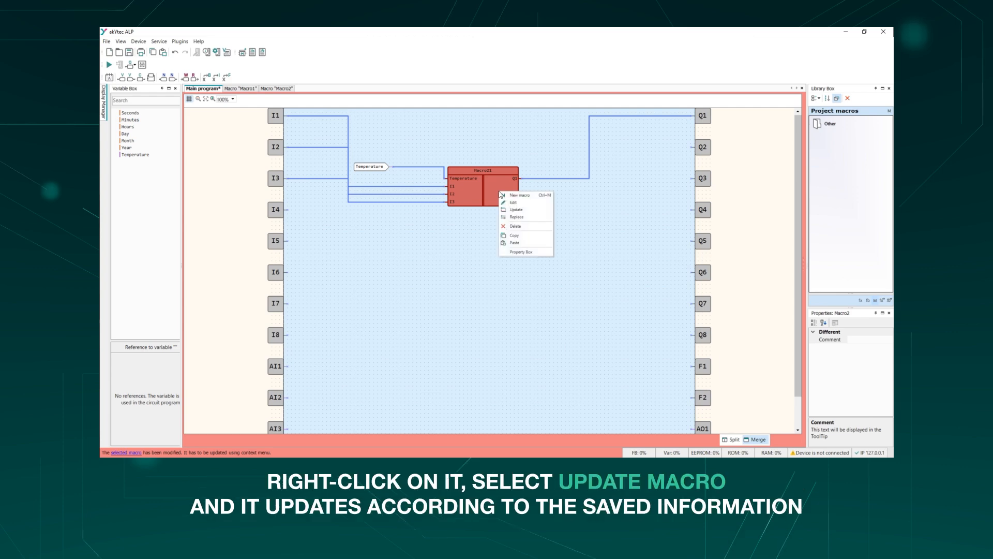
pyautogui.click(538, 210)
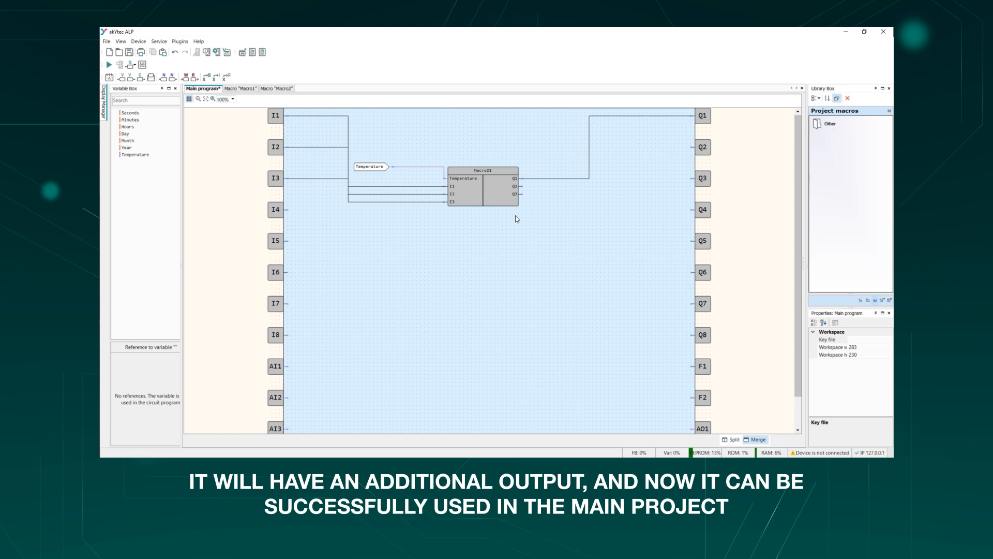
pyautogui.moveTo(523, 186); pyautogui.dragTo(691, 147)
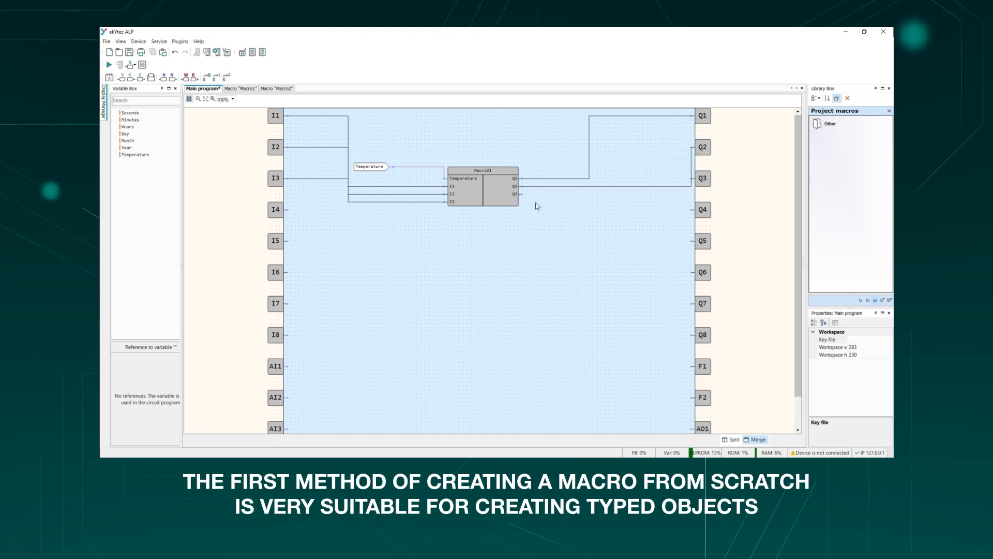
pyautogui.moveTo(523, 194); pyautogui.dragTo(692, 209)
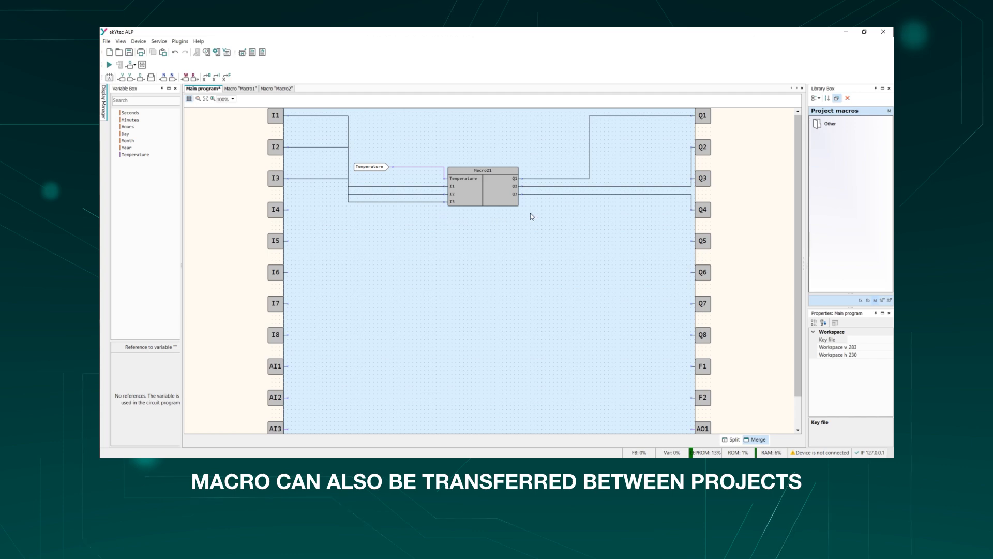
# - Open the Macro2 workspace and export the macro to the Desktop as a macro file named MyMacro
pyautogui.doubleClick(491, 194)
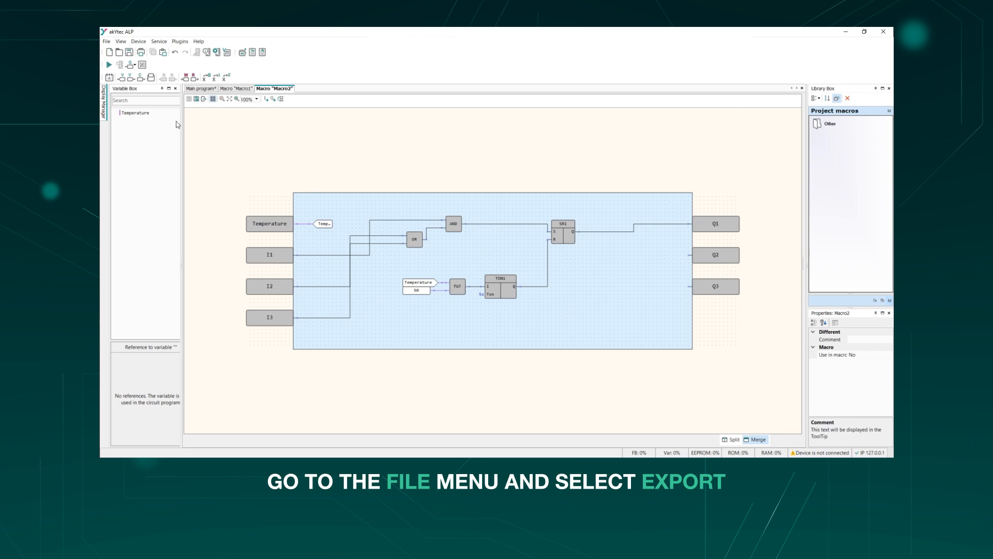
pyautogui.click(108, 43)
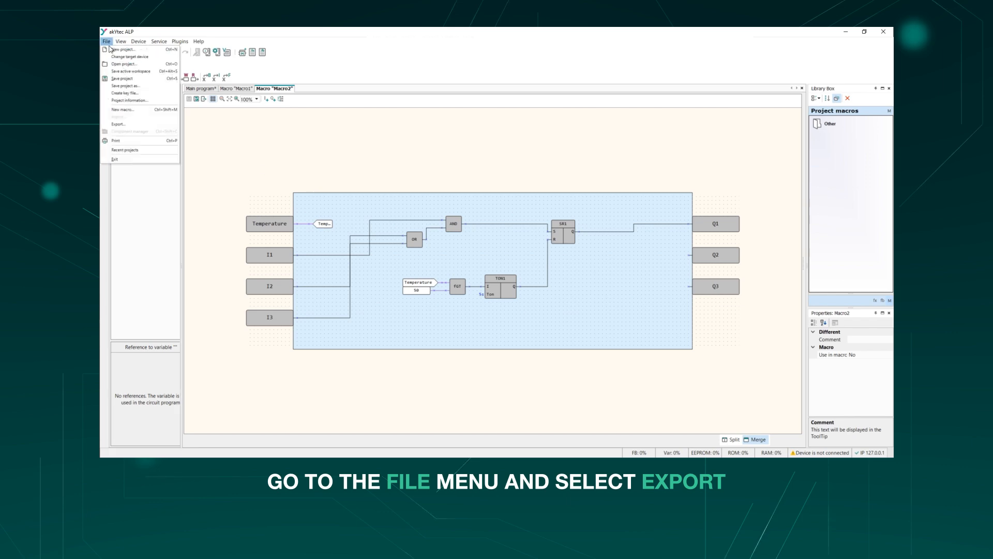
pyautogui.click(133, 124)
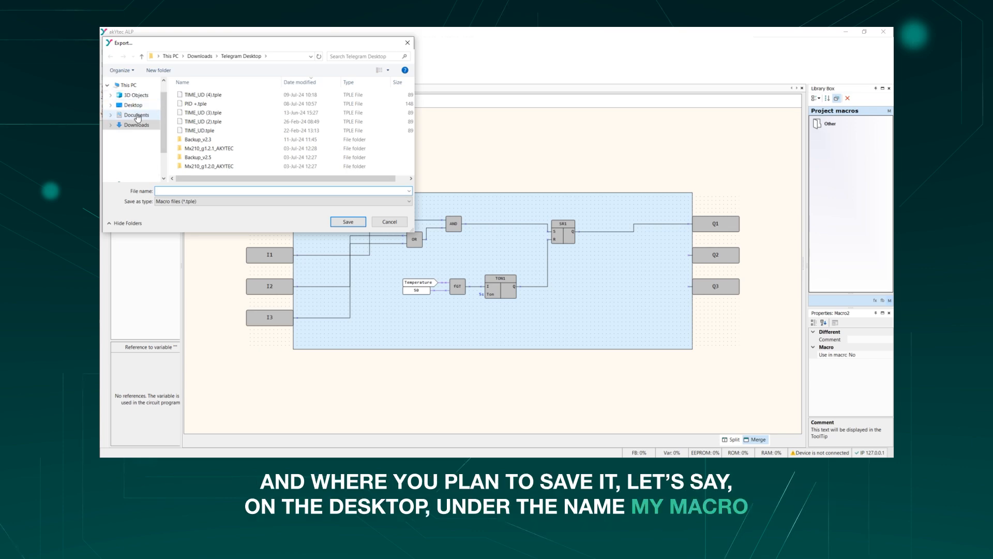
pyautogui.click(136, 115)
pyautogui.click(178, 191)
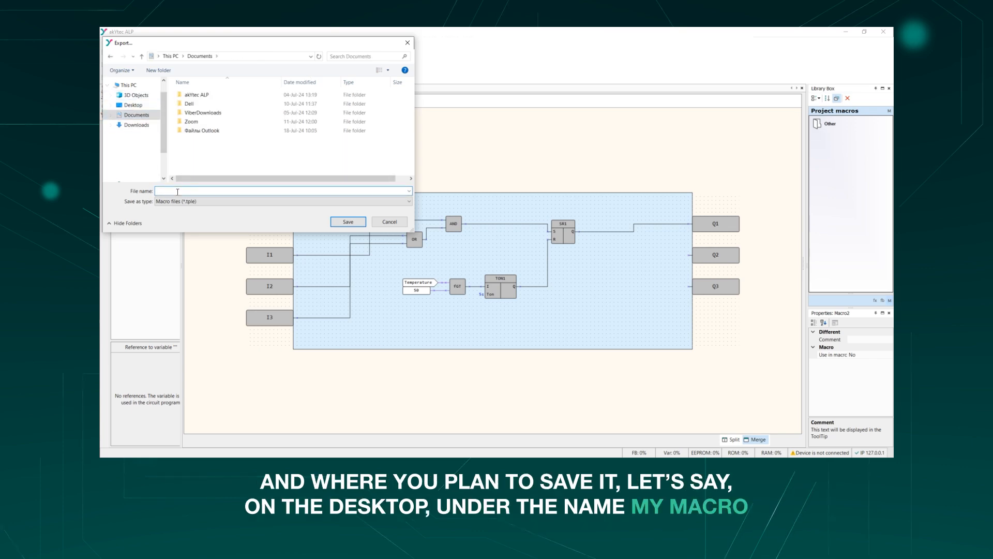
pyautogui.write('Macro')
pyautogui.click(133, 105)
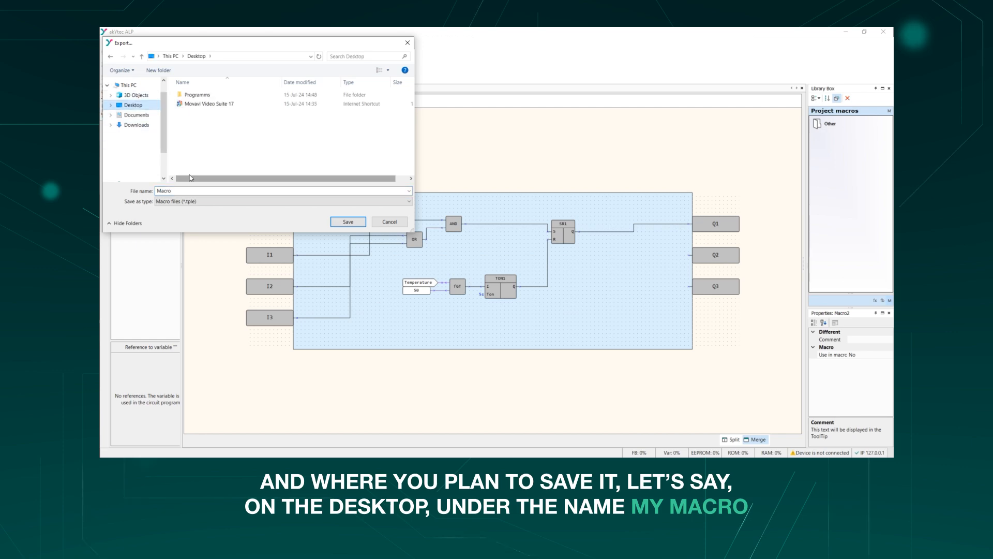
pyautogui.click(156, 191)
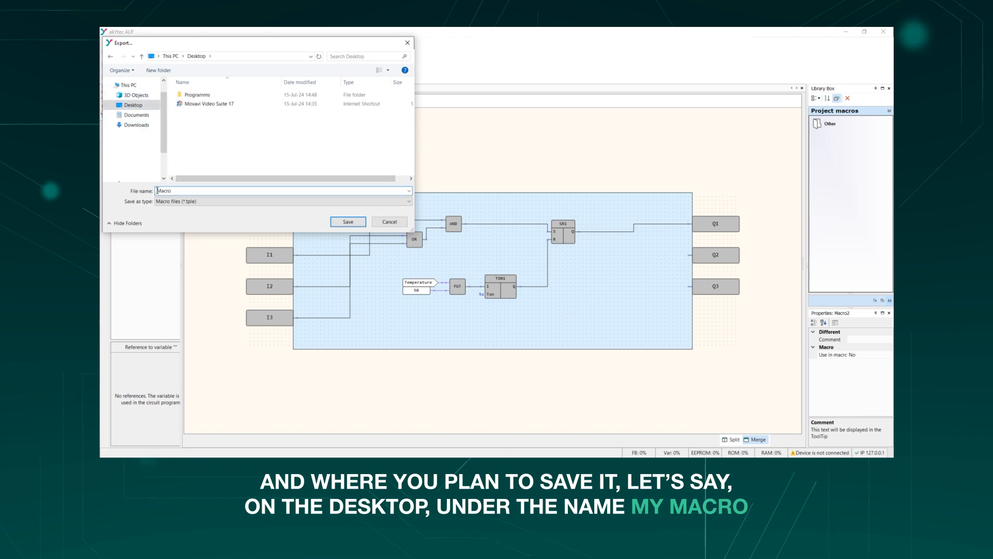
pyautogui.write('My')
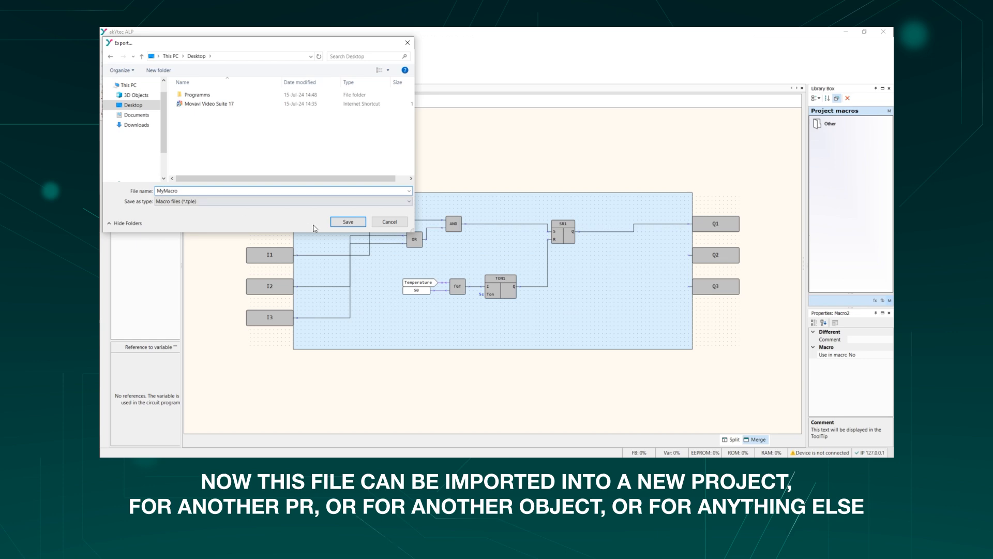
pyautogui.click(356, 225)
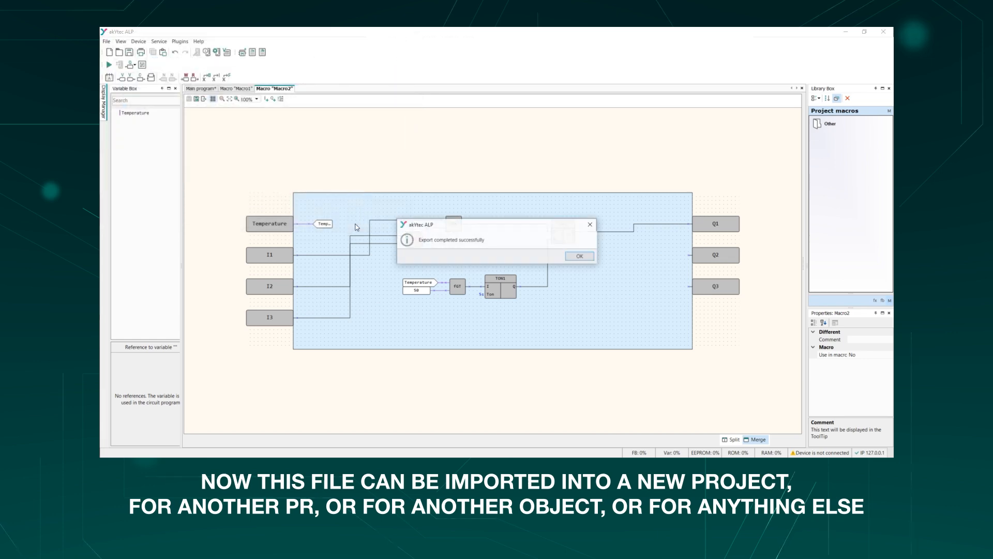
pyautogui.click(589, 257)
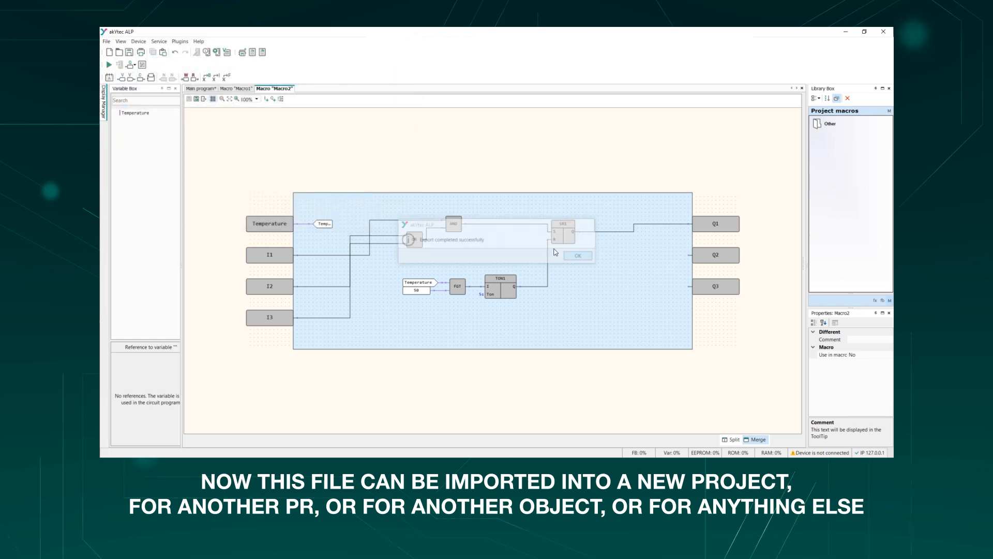
# - Create a new project for the PR200.230.2(4).X device, discarding the changes in the current workspace
pyautogui.click(109, 52)
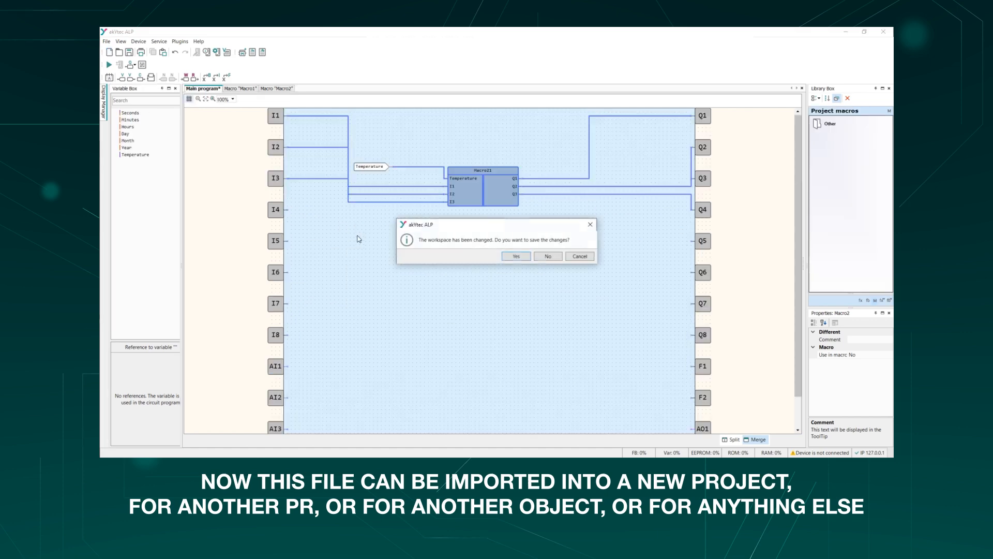
pyautogui.click(548, 257)
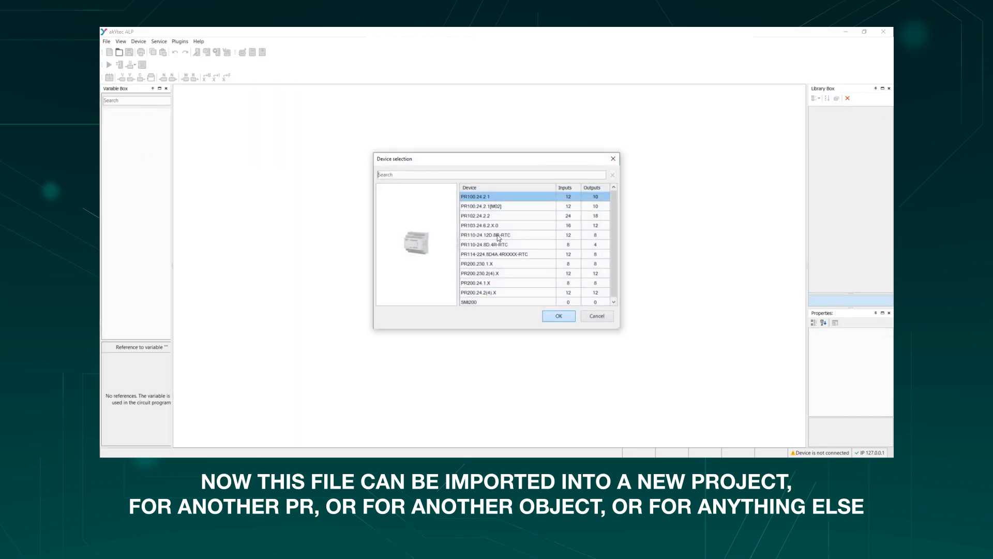
pyautogui.doubleClick(498, 274)
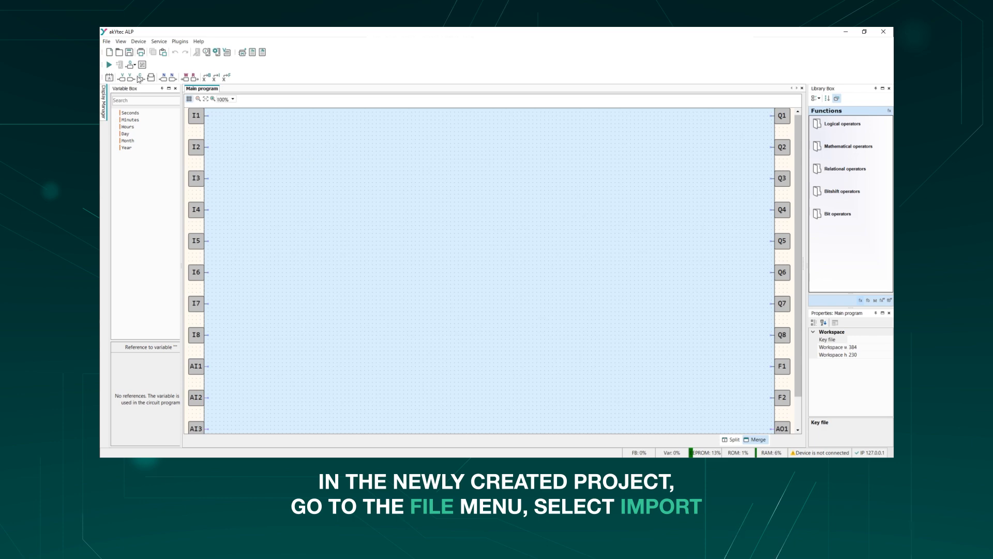
# - Import the macro file MyMacro.tple from the Desktop into the new project
pyautogui.click(107, 41)
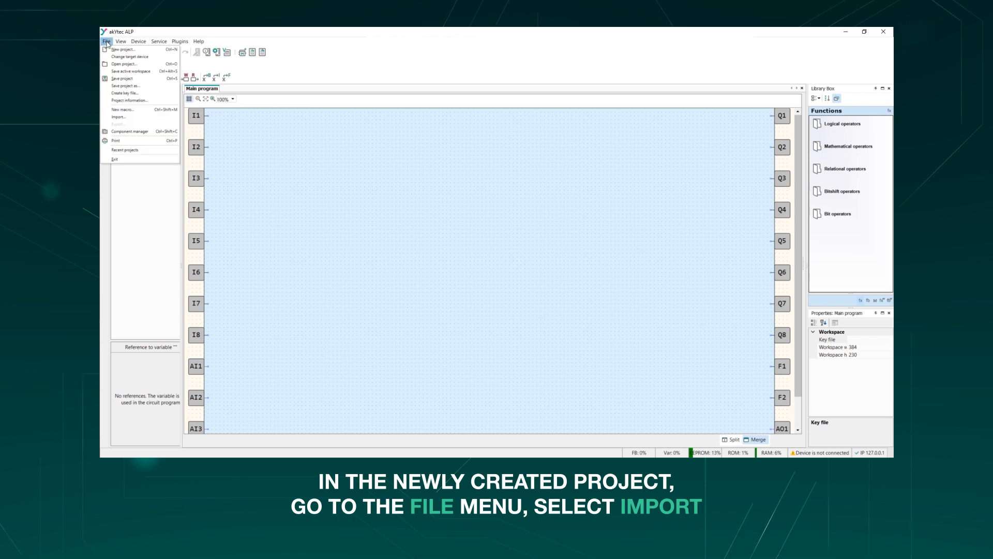
pyautogui.click(143, 118)
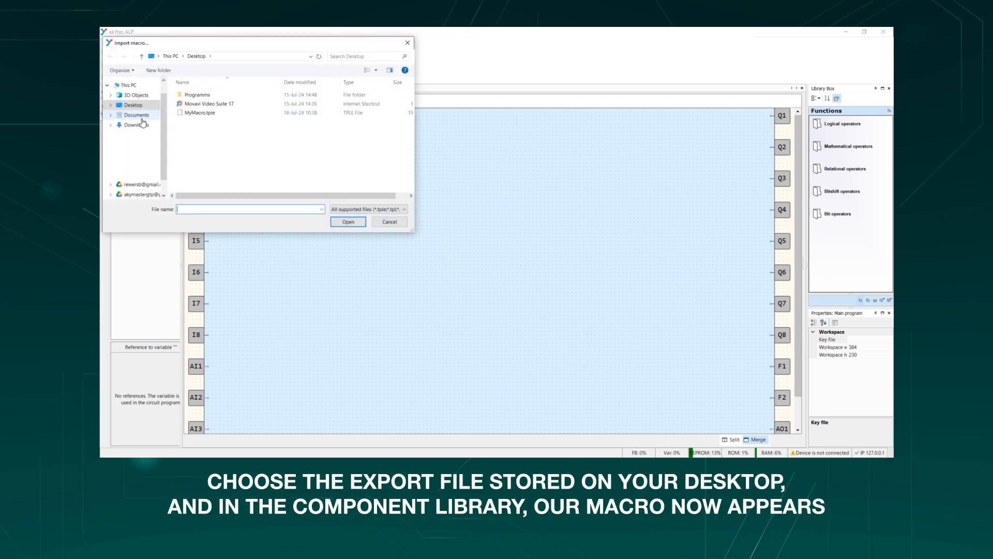
pyautogui.click(216, 113)
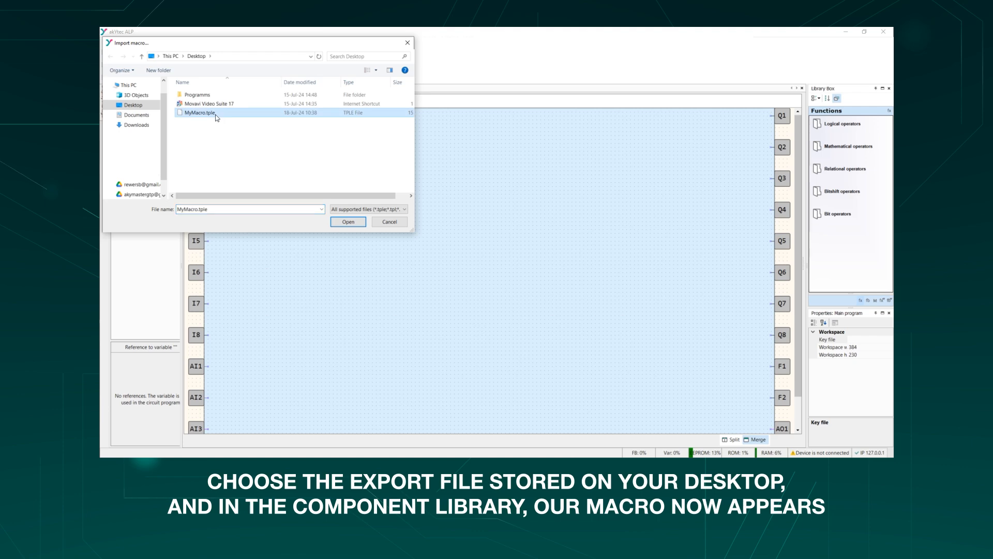
pyautogui.click(339, 221)
# - Place two Macro2 blocks from the Other group of the project macros in the main program, one below the other
pyautogui.doubleClick(827, 124)
pyautogui.doubleClick(838, 150)
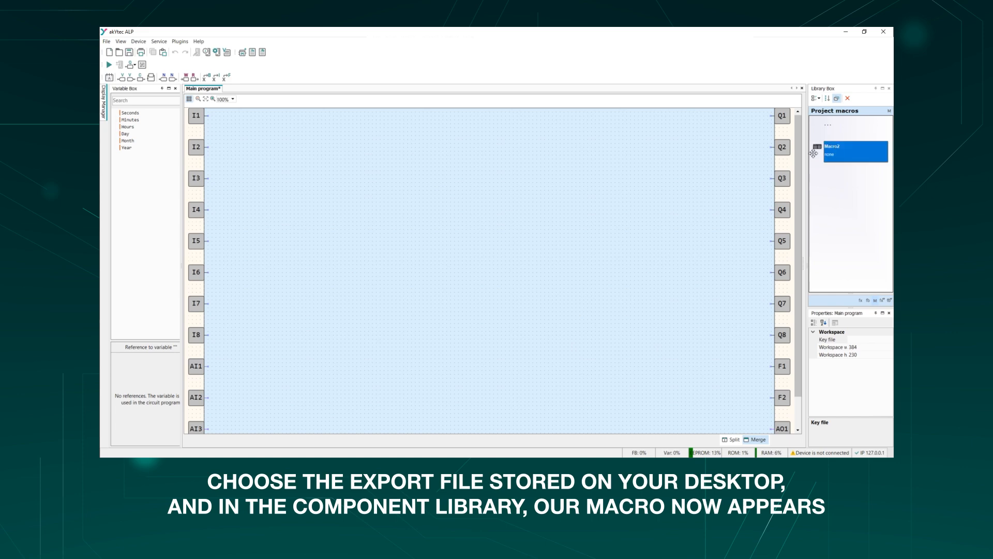
pyautogui.moveTo(840, 151); pyautogui.dragTo(469, 234)
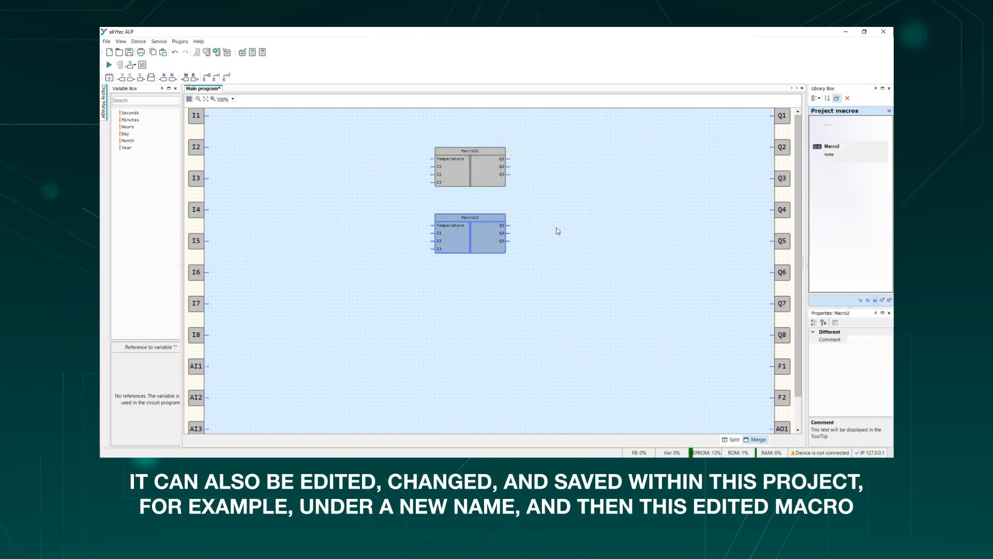
pyautogui.click(605, 241)
# - Open the imported macro's workspace from the upper Macro2 block and examine its internal circuit
pyautogui.doubleClick(472, 178)
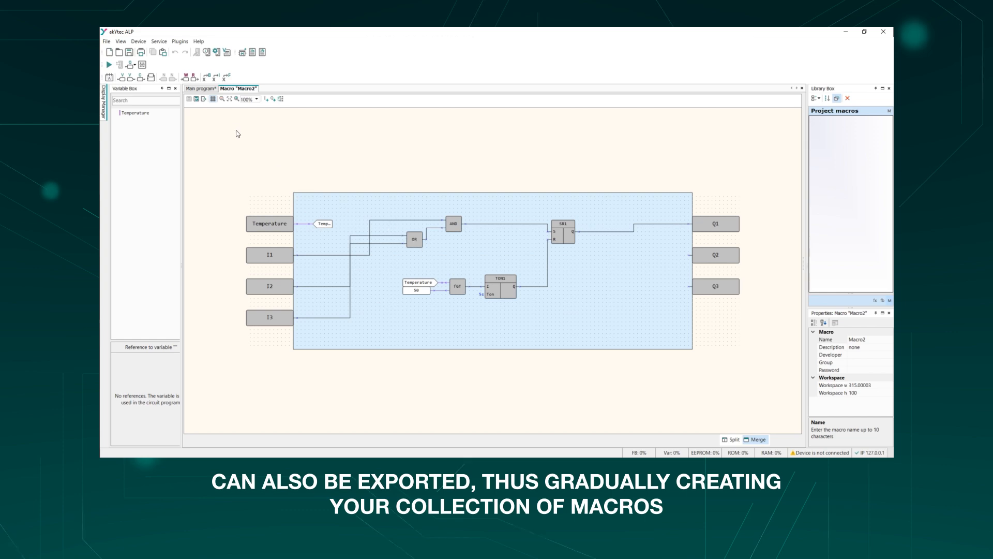
pyautogui.click(199, 89)
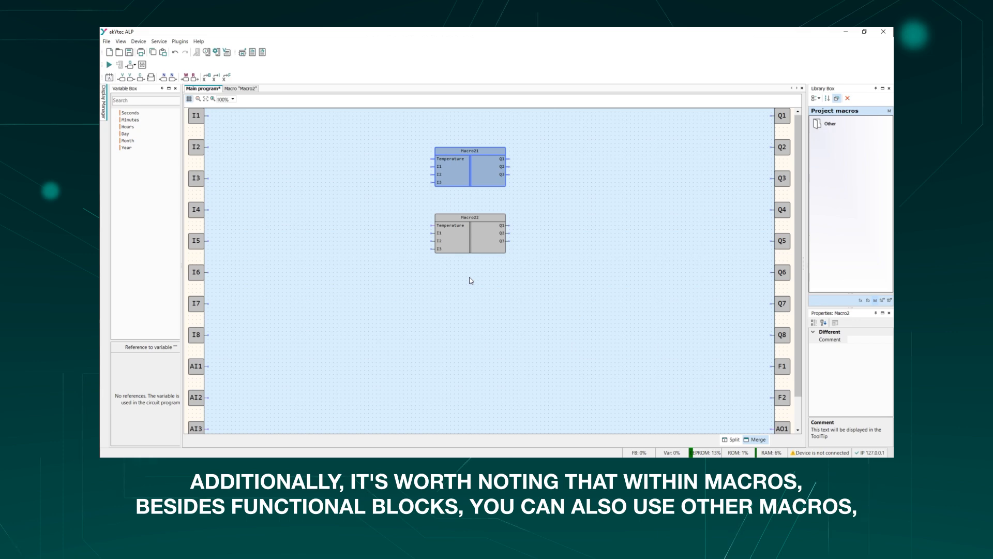
pyautogui.doubleClick(479, 177)
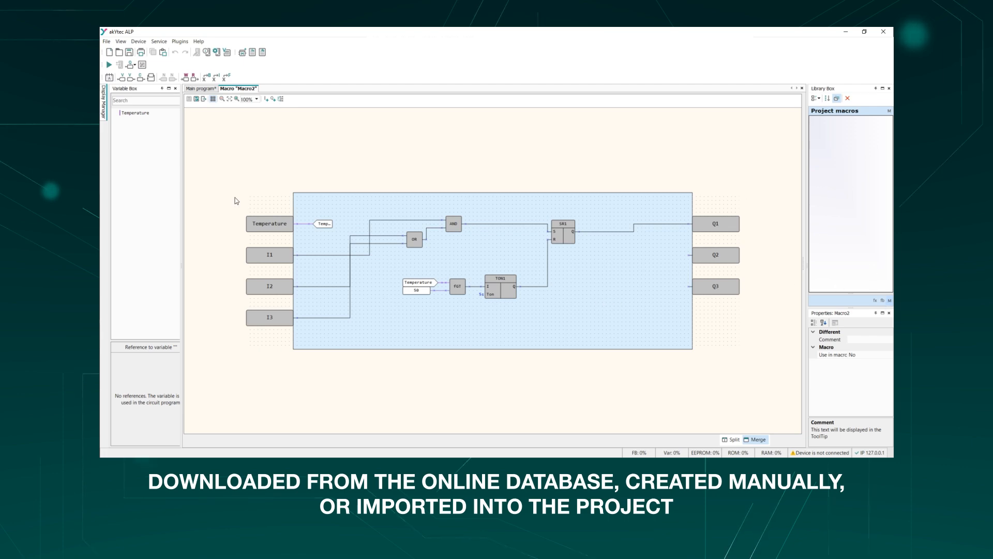
pyautogui.click(106, 42)
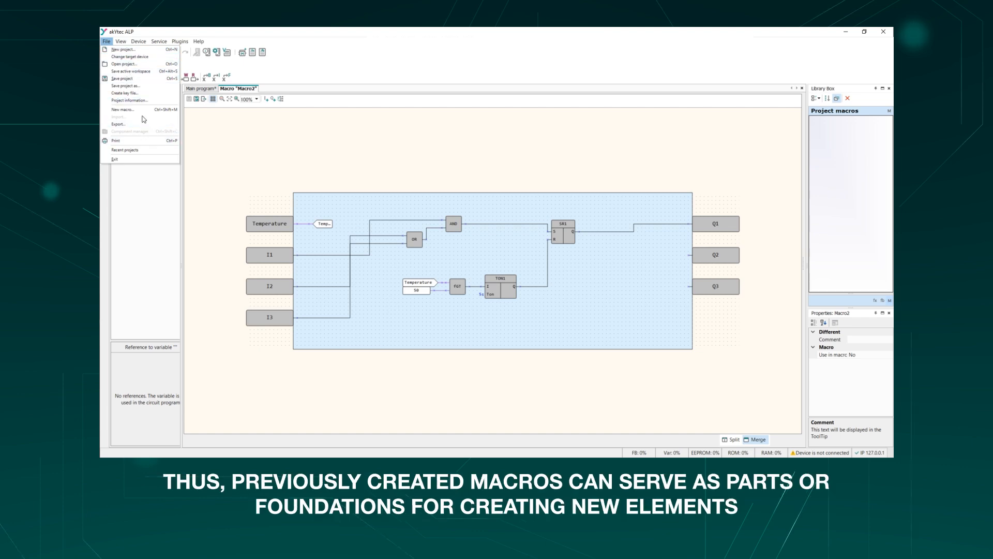
pyautogui.click(253, 172)
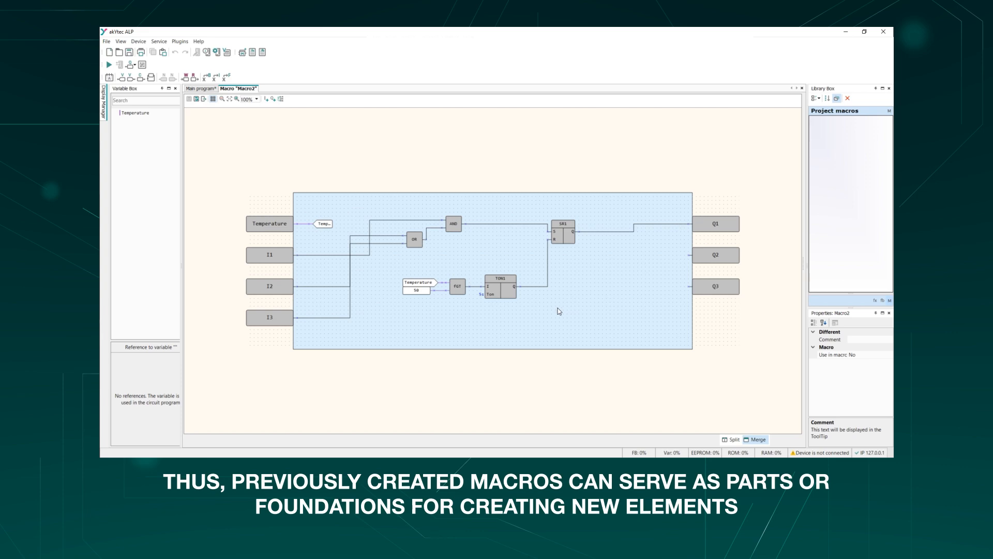